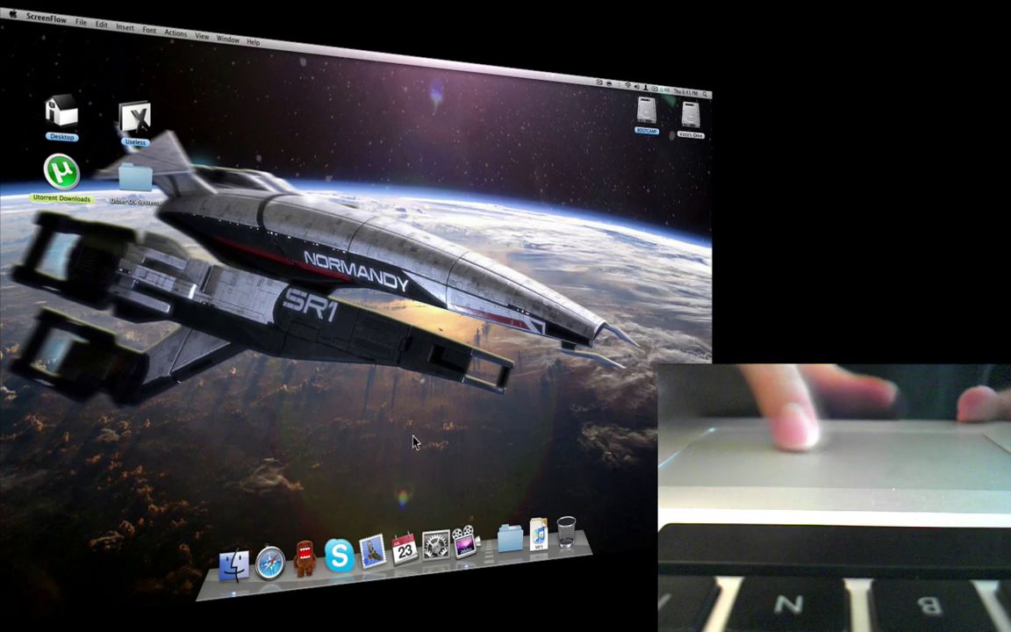
Open iCal, hide its calendar window, then bring it back.
{"action": "left_click", "coordinate": [404, 546]}
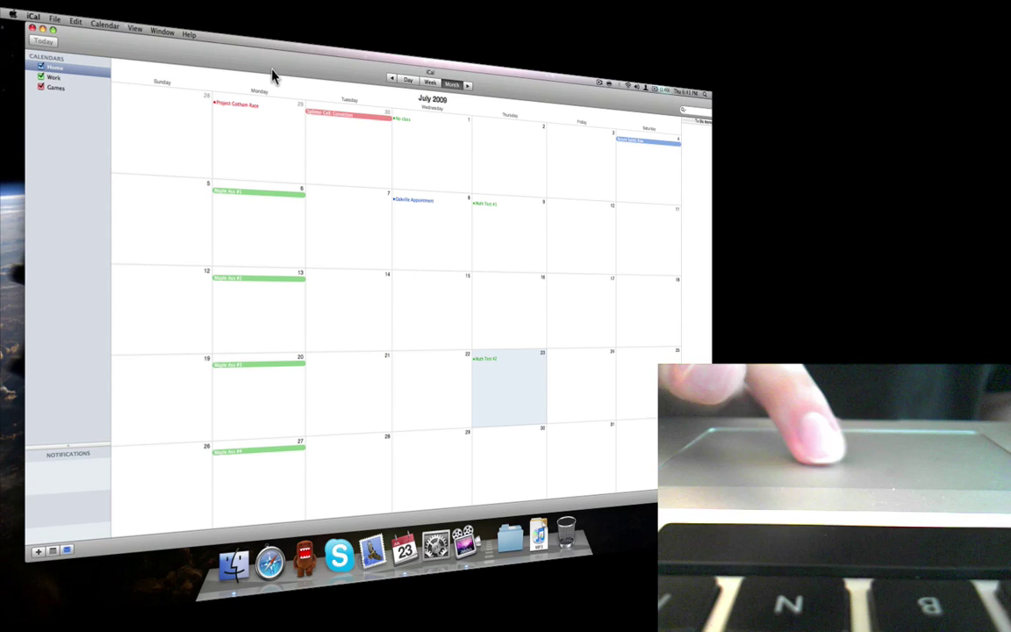
{"action": "key", "text": "super+w"}
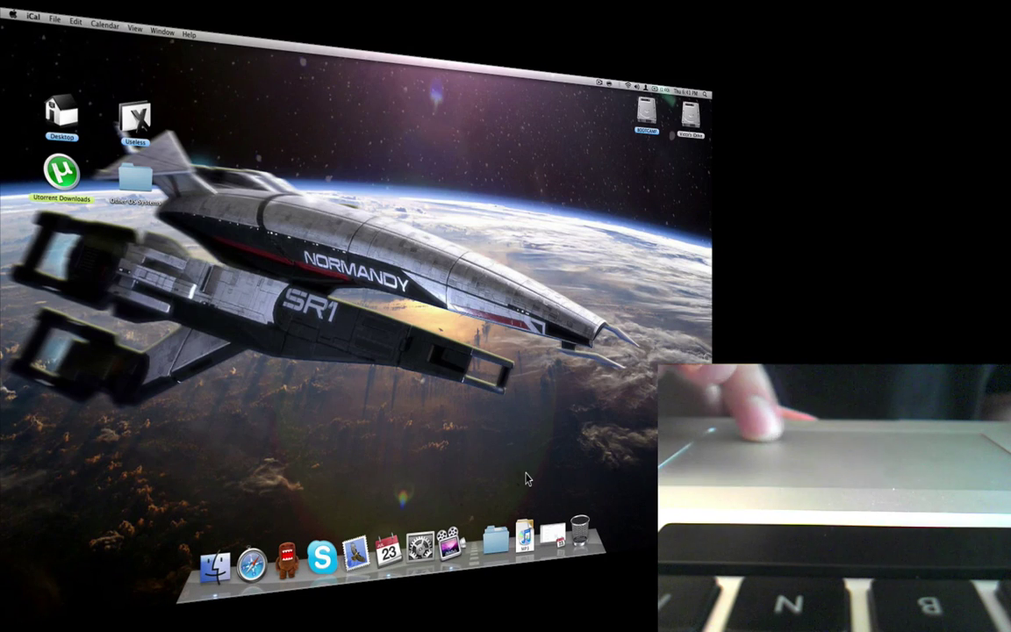
{"action": "left_click", "coordinate": [553, 537]}
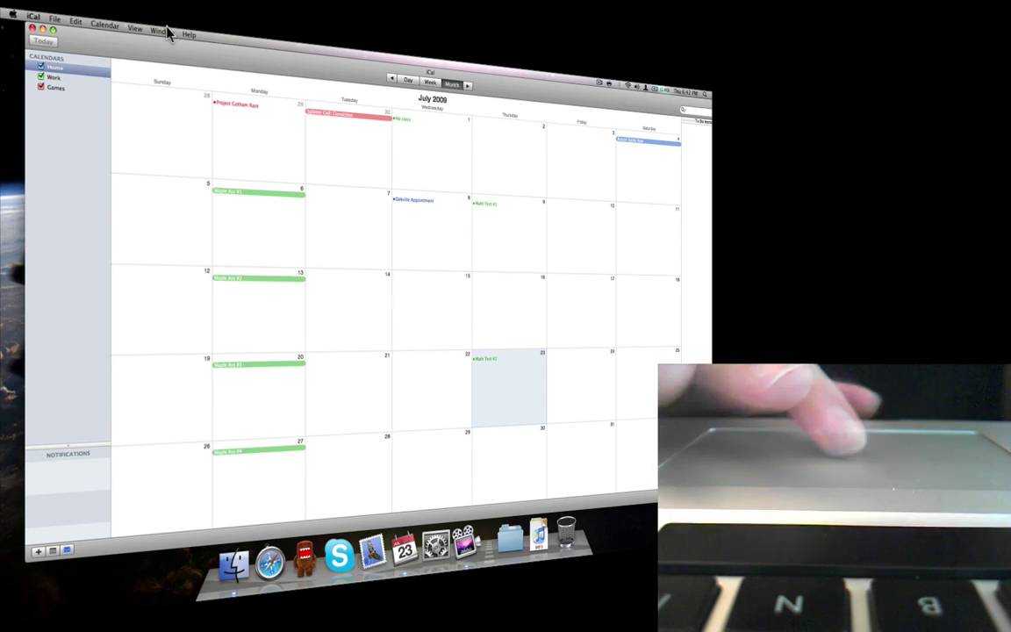
Minimize the calendar, peek at the Documents stack, then restore and close the calendar window.
{"action": "key", "text": "super+m"}
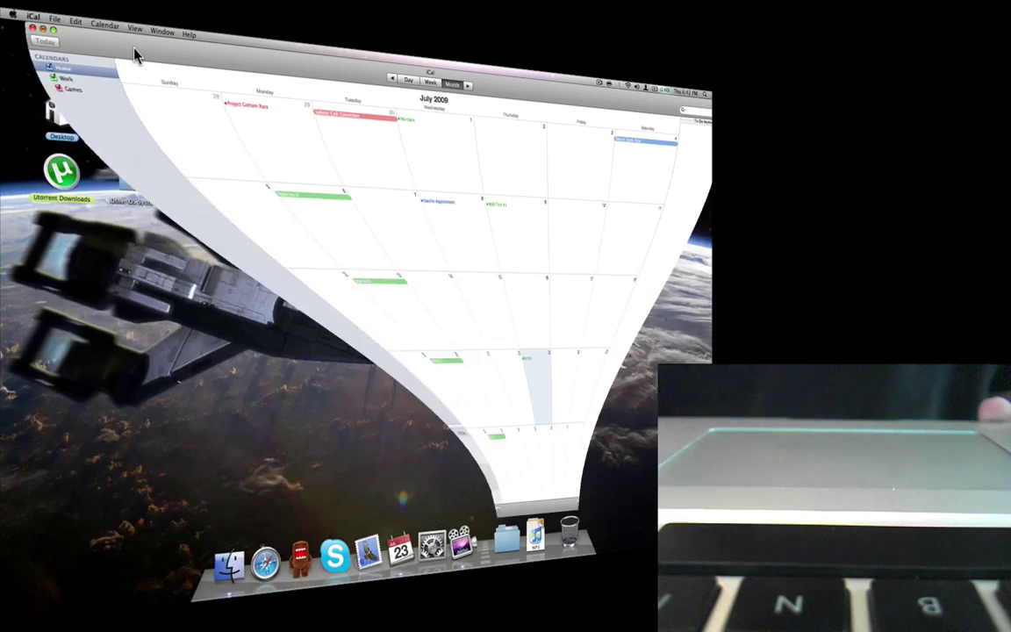
{"action": "left_click", "coordinate": [136, 54]}
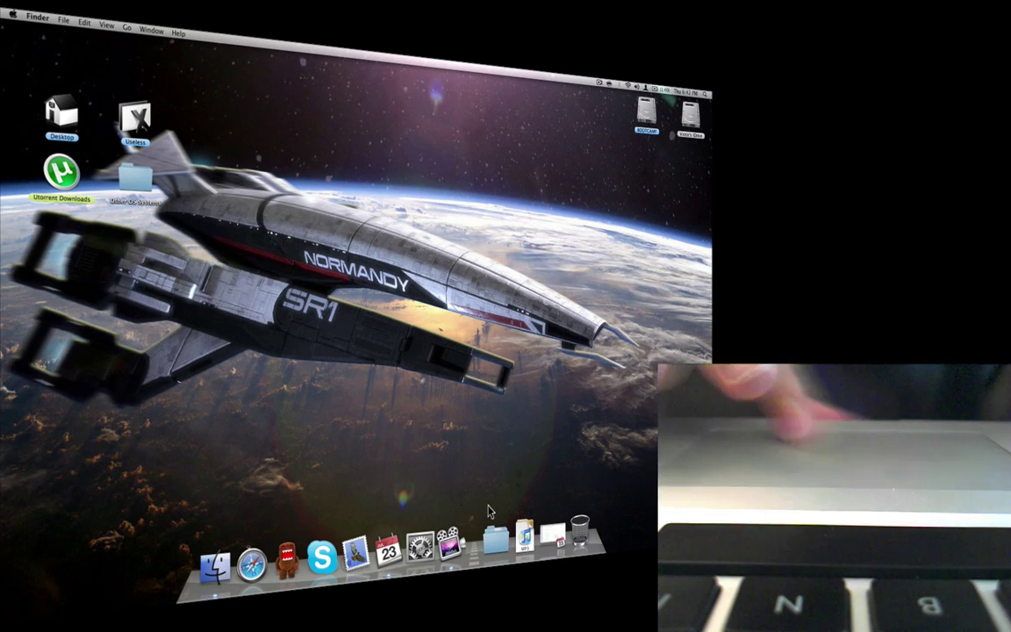
{"action": "left_click", "coordinate": [496, 540]}
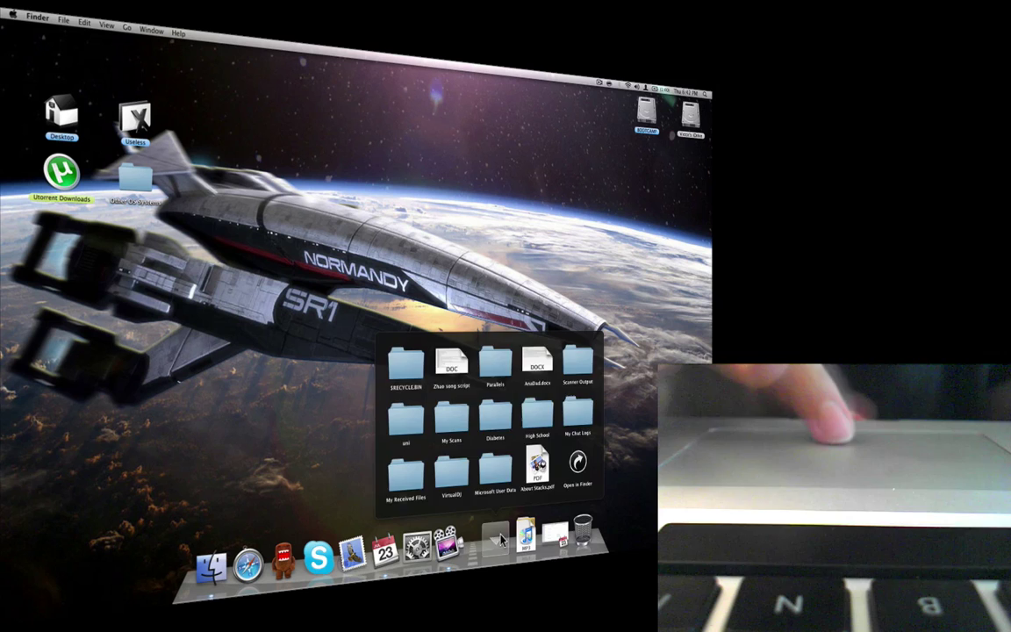
{"action": "left_click", "coordinate": [495, 540]}
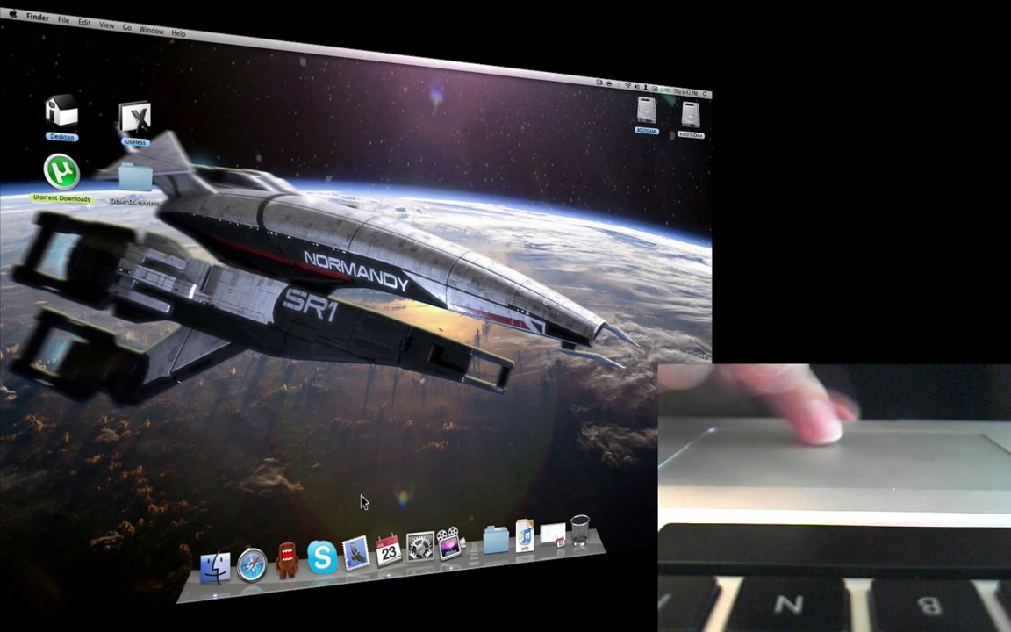
{"action": "left_click", "coordinate": [552, 540]}
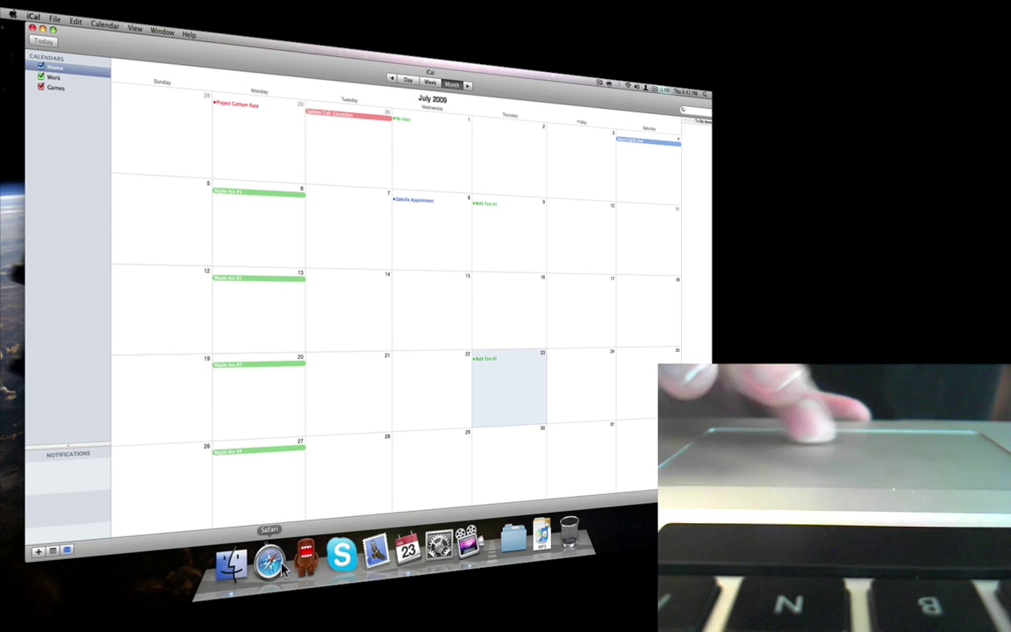
{"action": "left_click", "coordinate": [33, 31]}
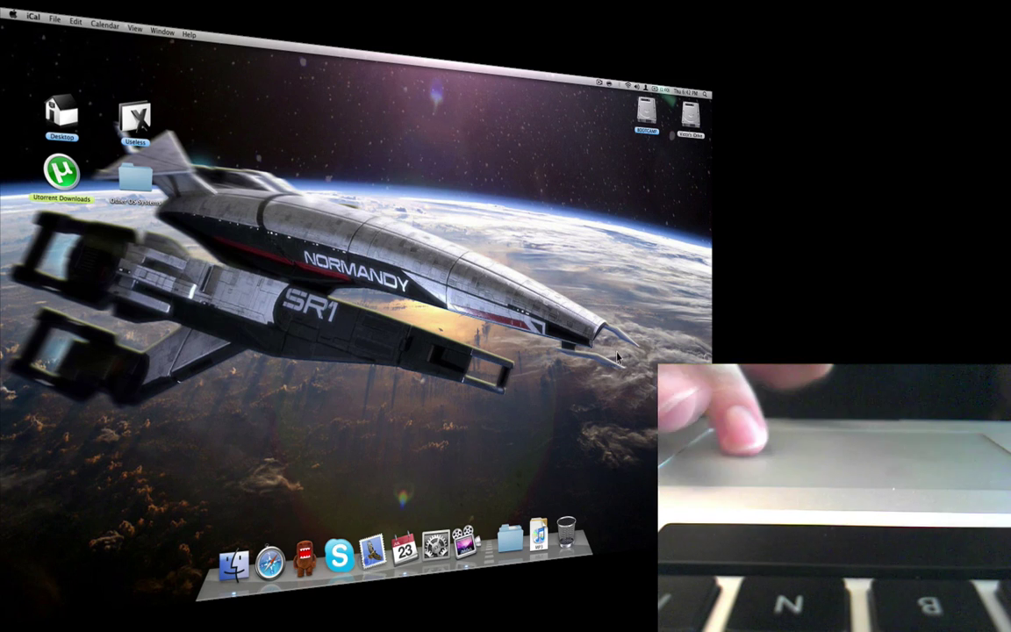
Launch Safari, move the second Google window aside, and load McMaster University.
{"action": "left_click", "coordinate": [270, 557]}
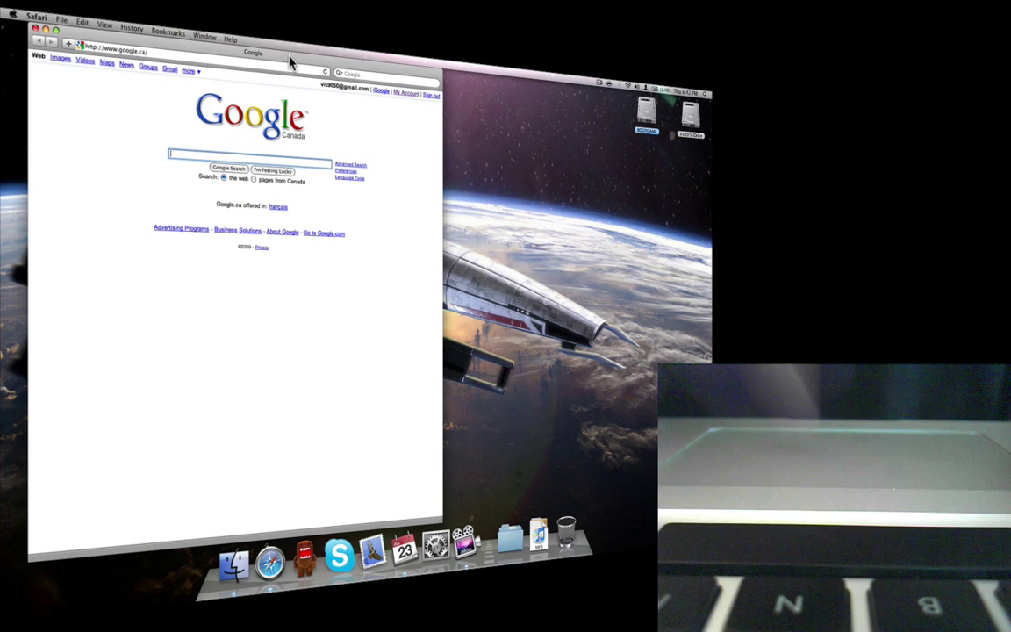
{"action": "left_click_drag", "start_coordinate": [292, 60], "coordinate": [459, 77]}
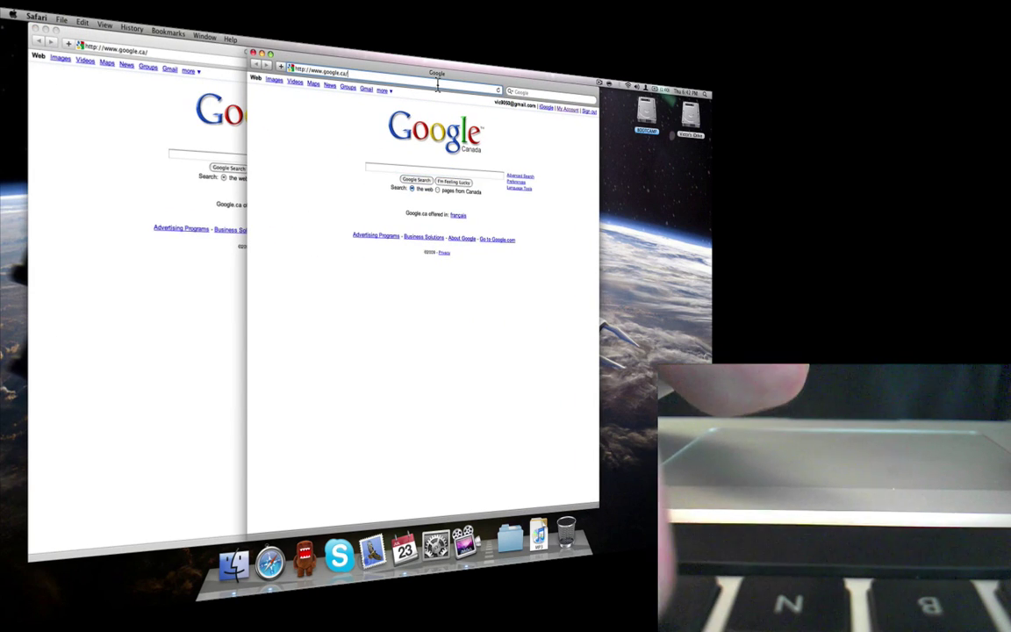
{"action": "left_click", "coordinate": [395, 71]}
{"action": "type", "text": "m"}
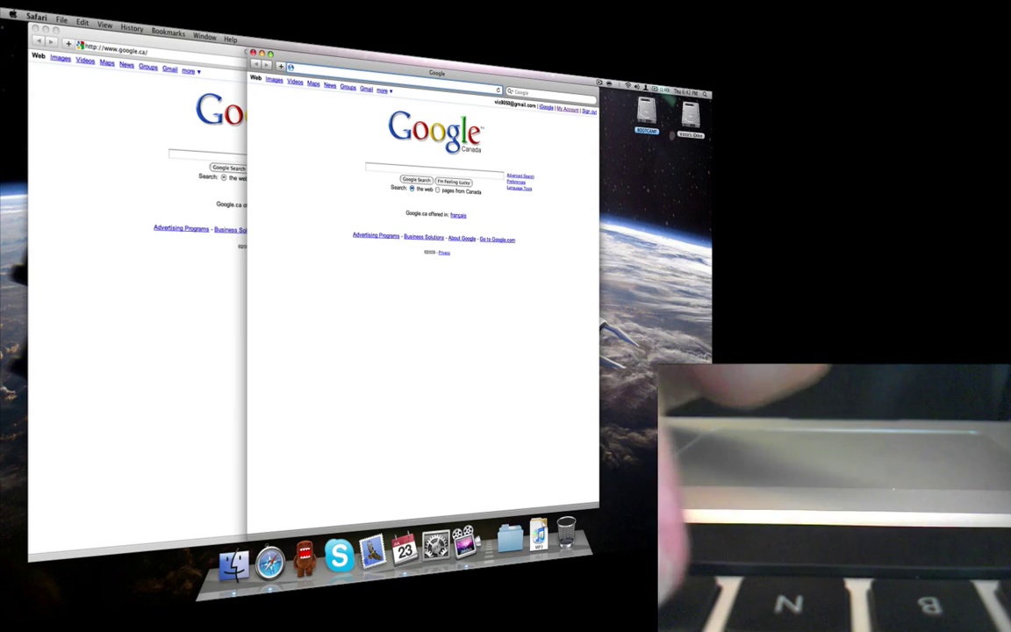
{"action": "type", "text": "c"}
{"action": "key", "text": "Down"}
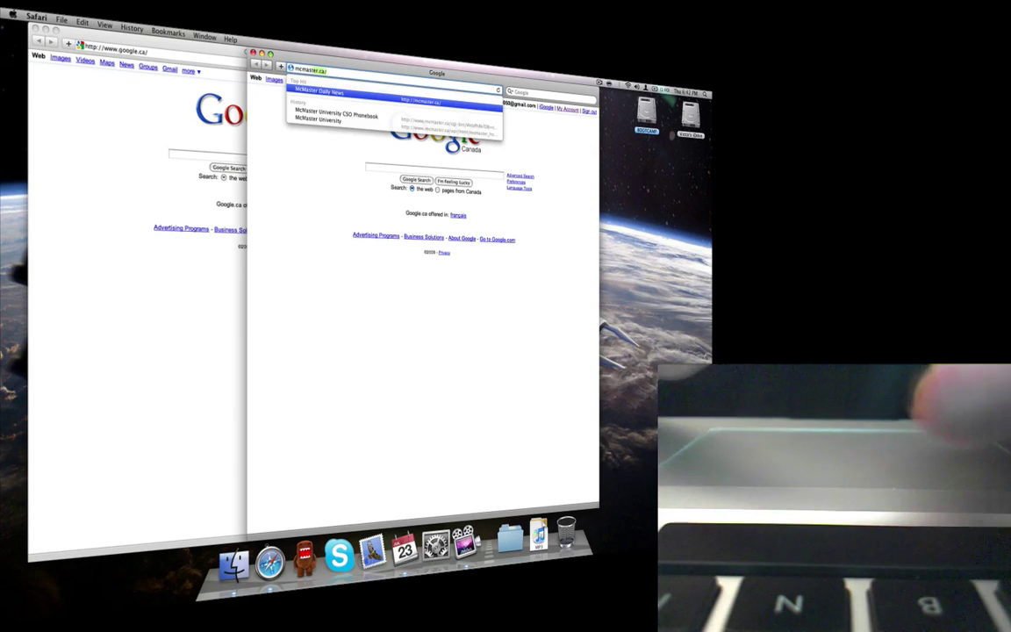
{"action": "key", "text": "Return"}
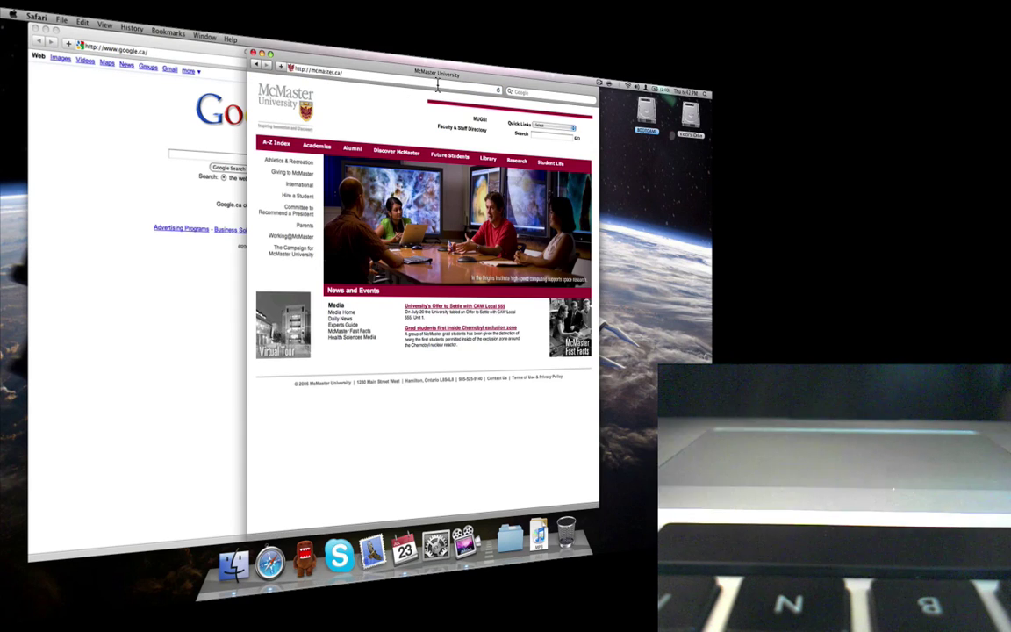
Open another Google window, move it further right, and load TeamXbox.
{"action": "key", "text": "super+bracketleft"}
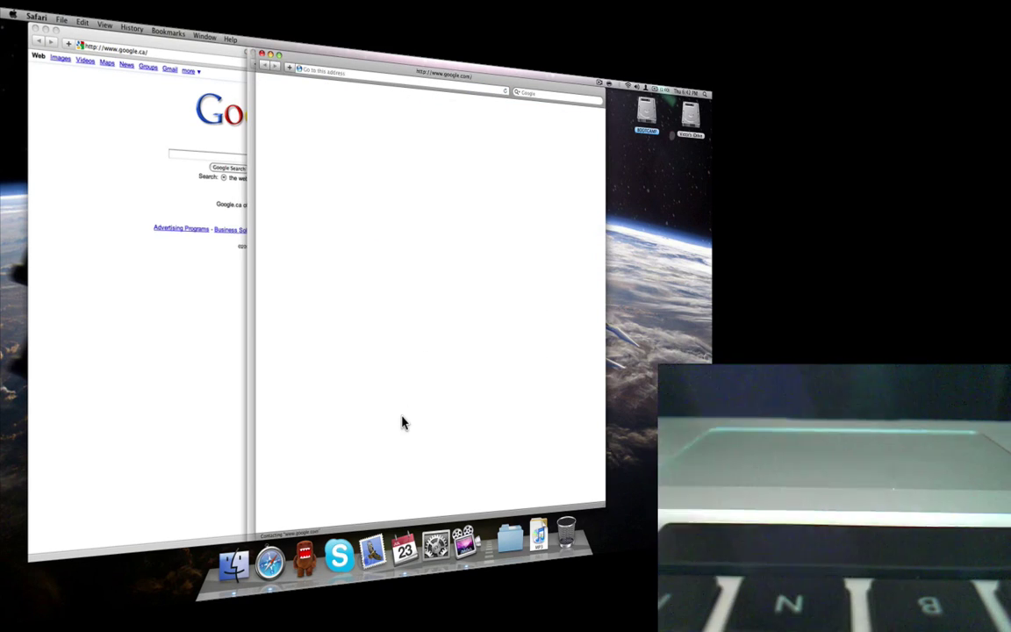
{"action": "left_click_drag", "start_coordinate": [421, 77], "coordinate": [490, 81]}
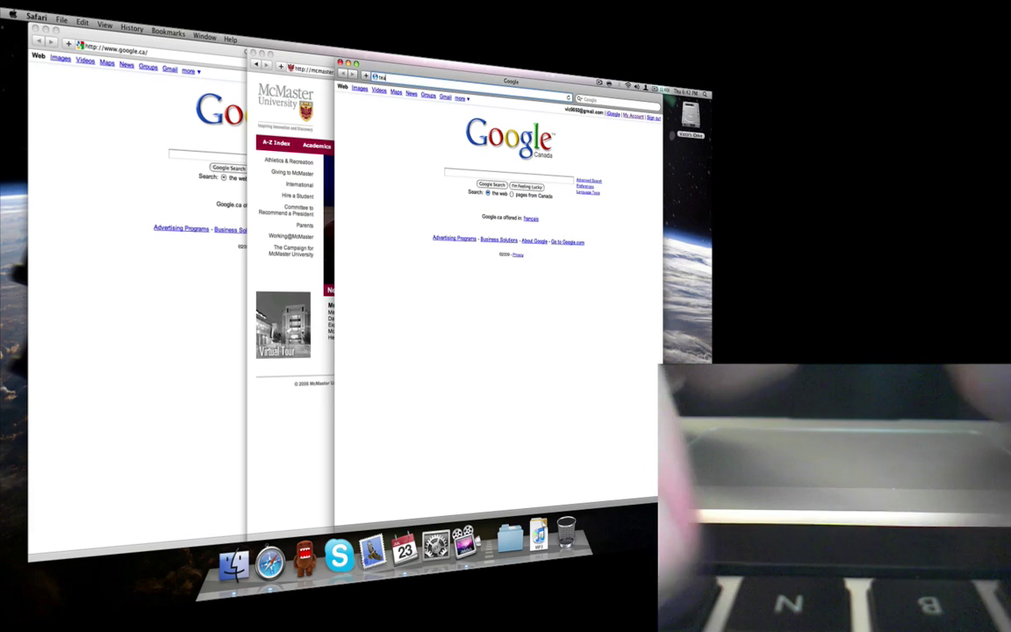
{"action": "type", "text": "teamsbox.com/"}
{"action": "key", "text": "Return"}
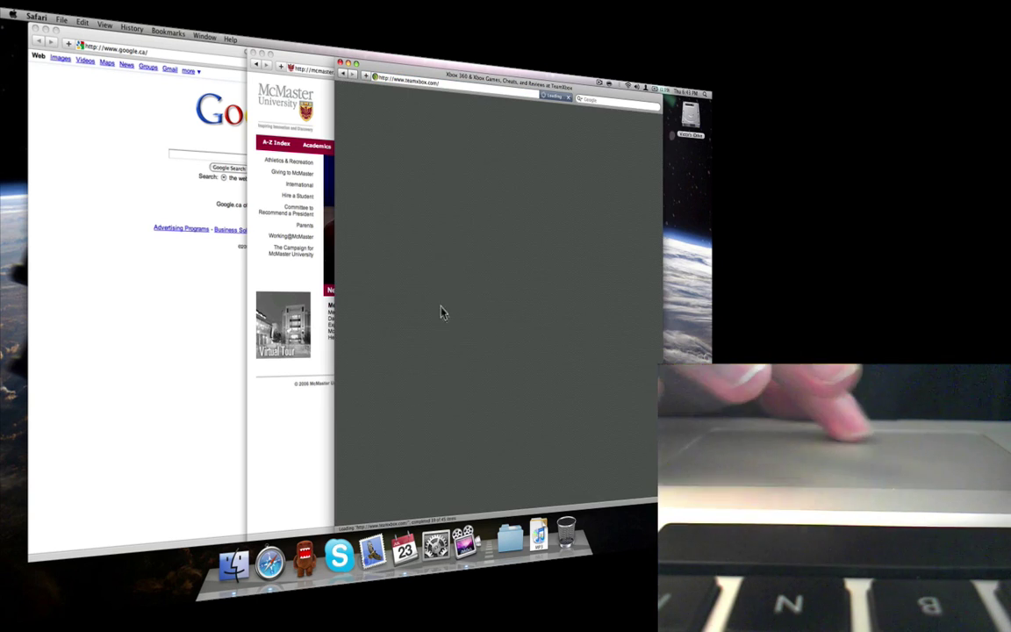
Open a fourth window further right, load GameSpot, then bring up Spotlight.
{"action": "key", "text": "super+bracketleft"}
{"action": "left_click_drag", "start_coordinate": [449, 81], "coordinate": [507, 89]}
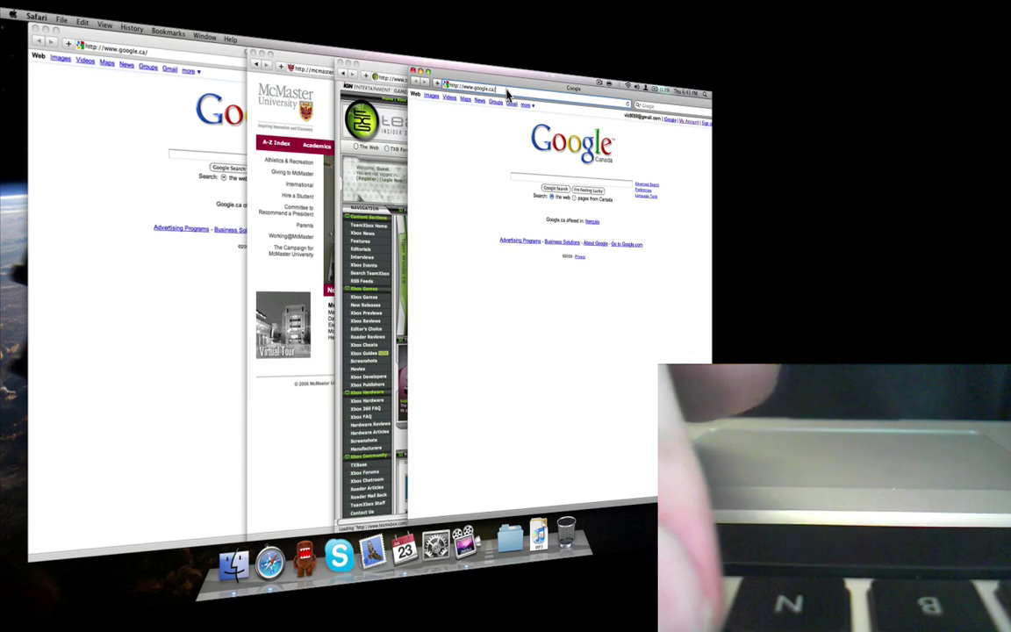
{"action": "type", "text": "gamespot.com/"}
{"action": "key", "text": "Return"}
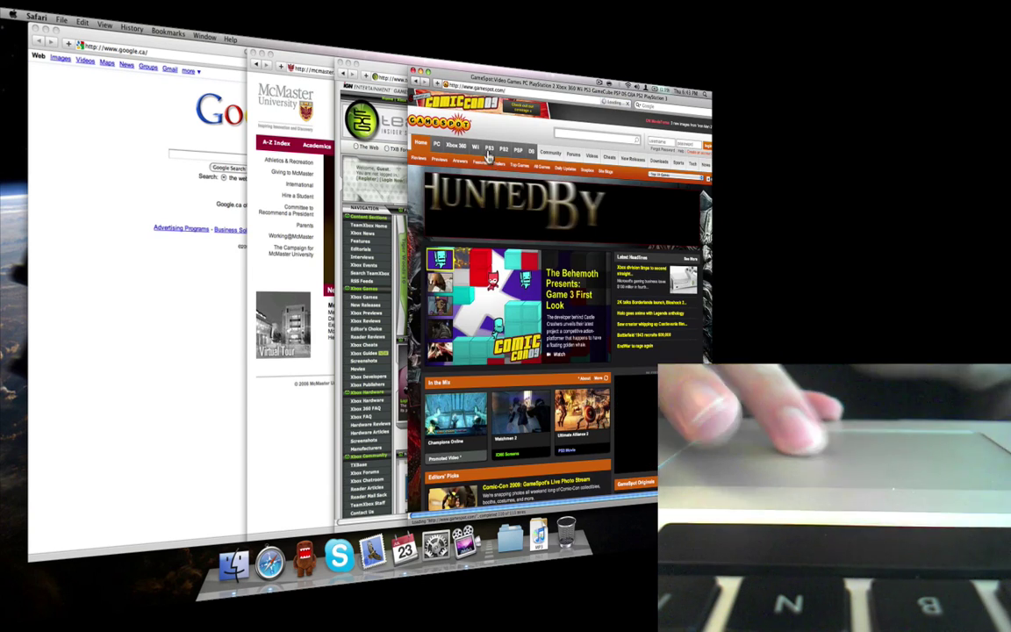
{"action": "key", "text": "super+space"}
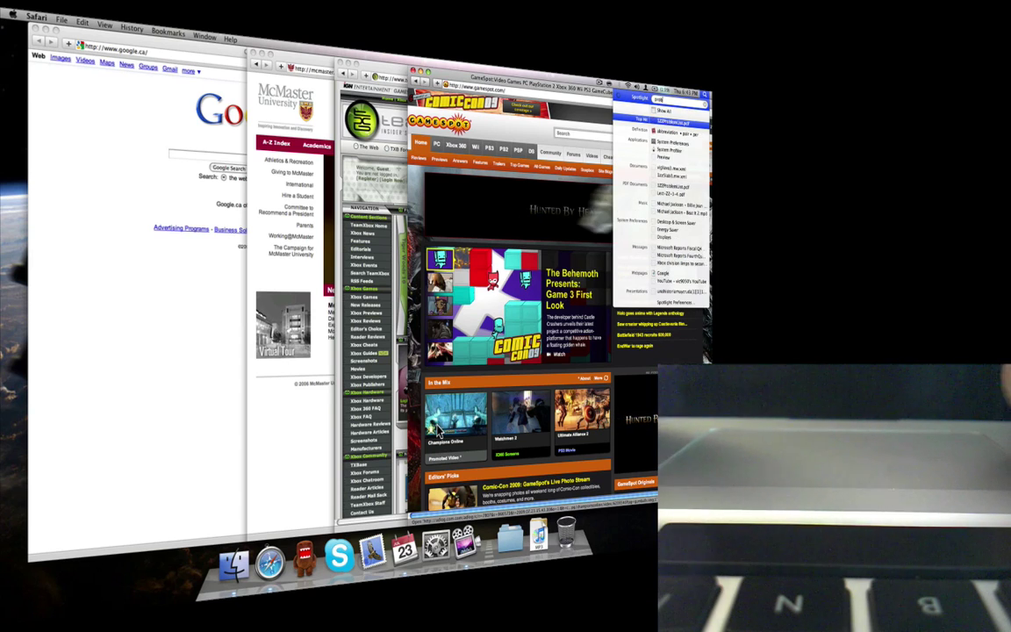
{"action": "type", "text": "mic"}
Open the Dictionary definition of 'problem' from Spotlight, then shorten the search query.
{"action": "key", "text": "Return"}
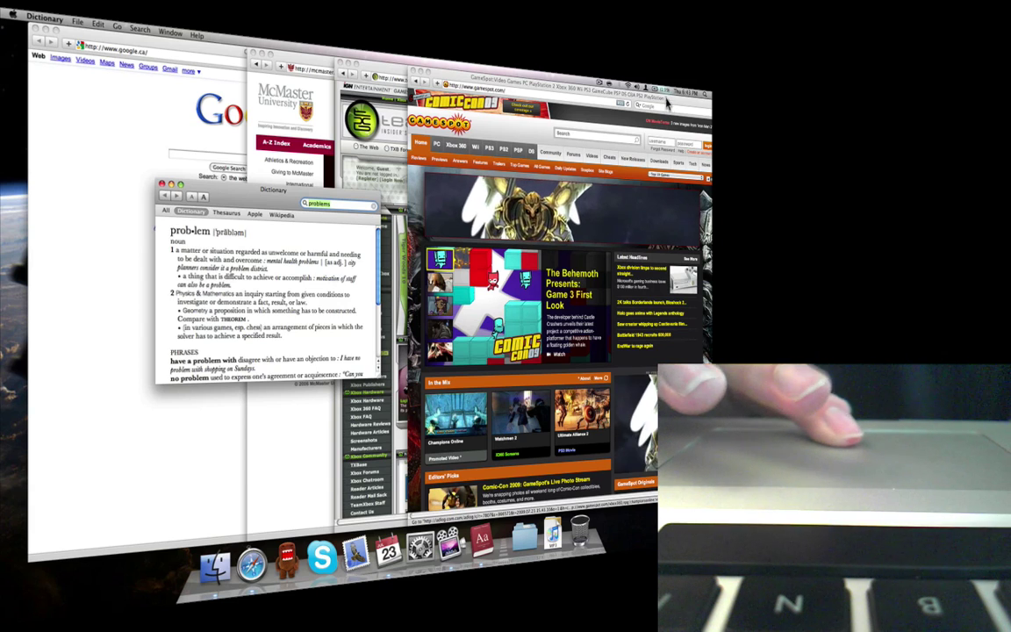
{"action": "left_click", "coordinate": [700, 94]}
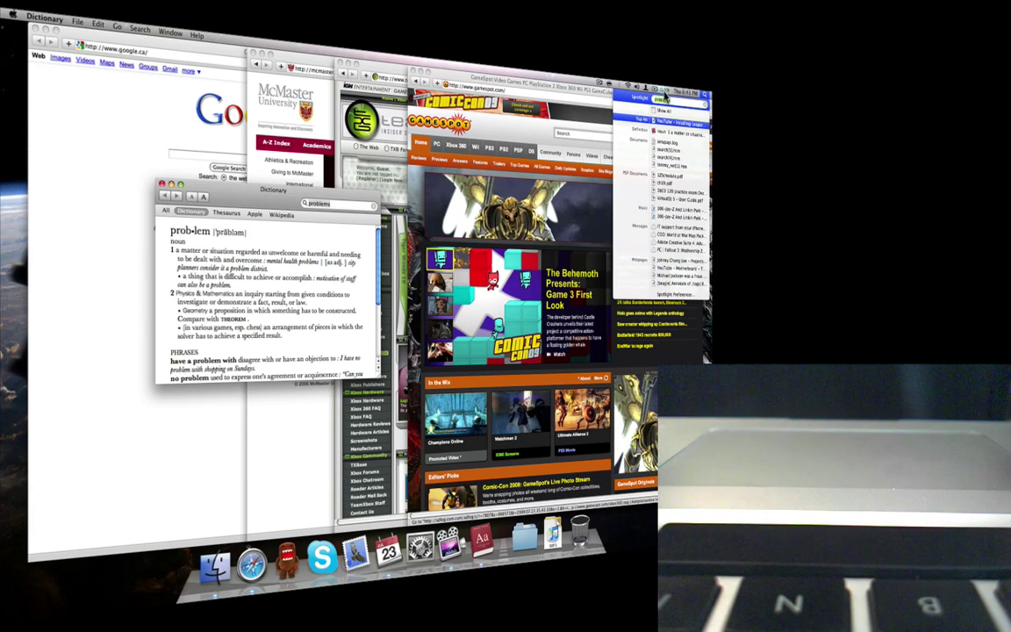
{"action": "type", "text": "pr"}
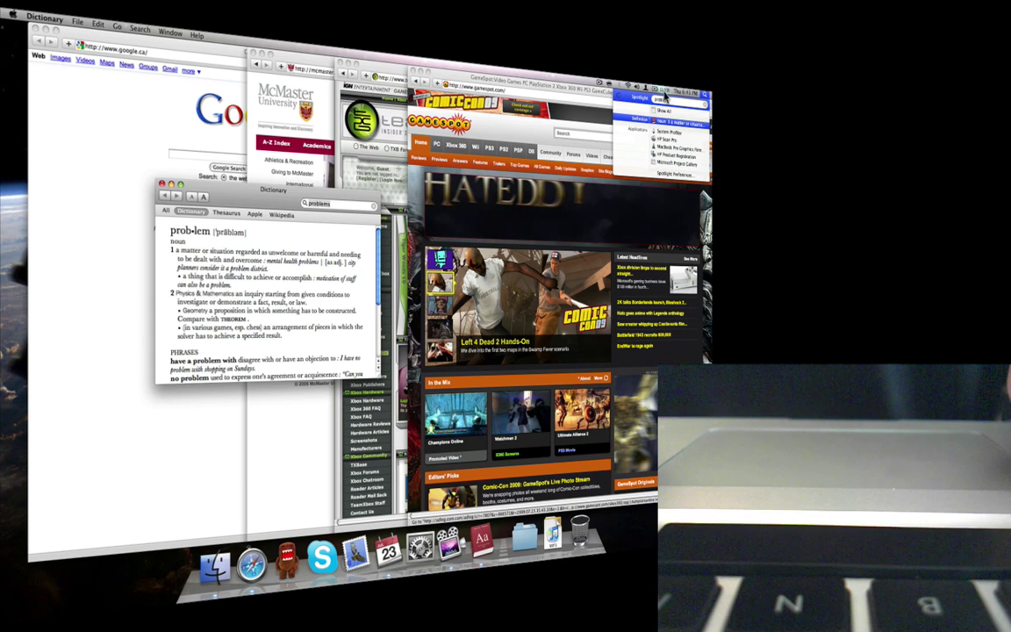
{"action": "type", "text": "obl"}
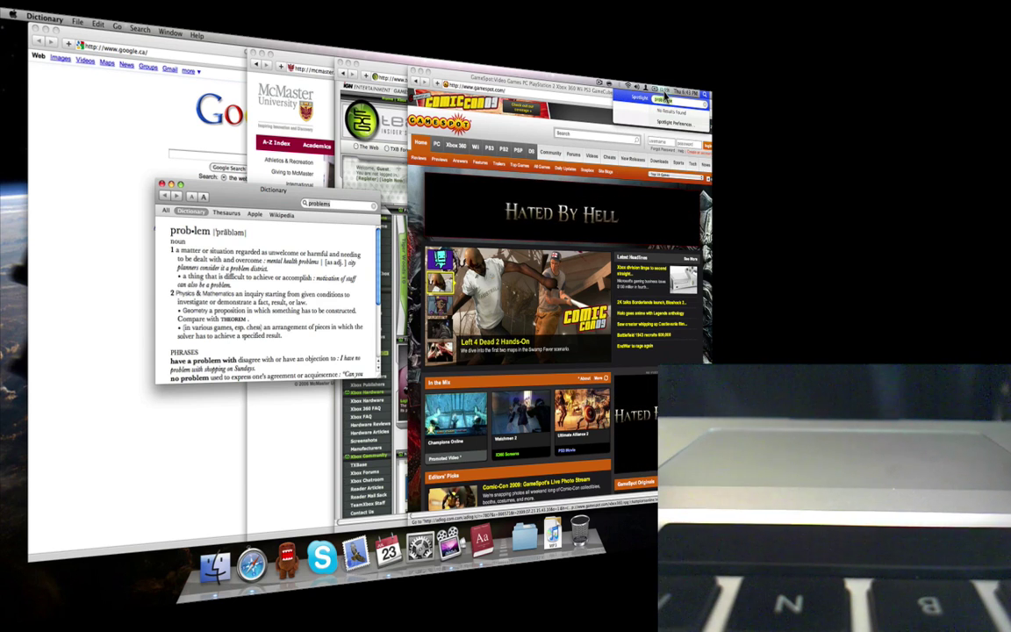
{"action": "key", "text": "BackSpace"}
{"action": "key", "text": "BackSpace"}
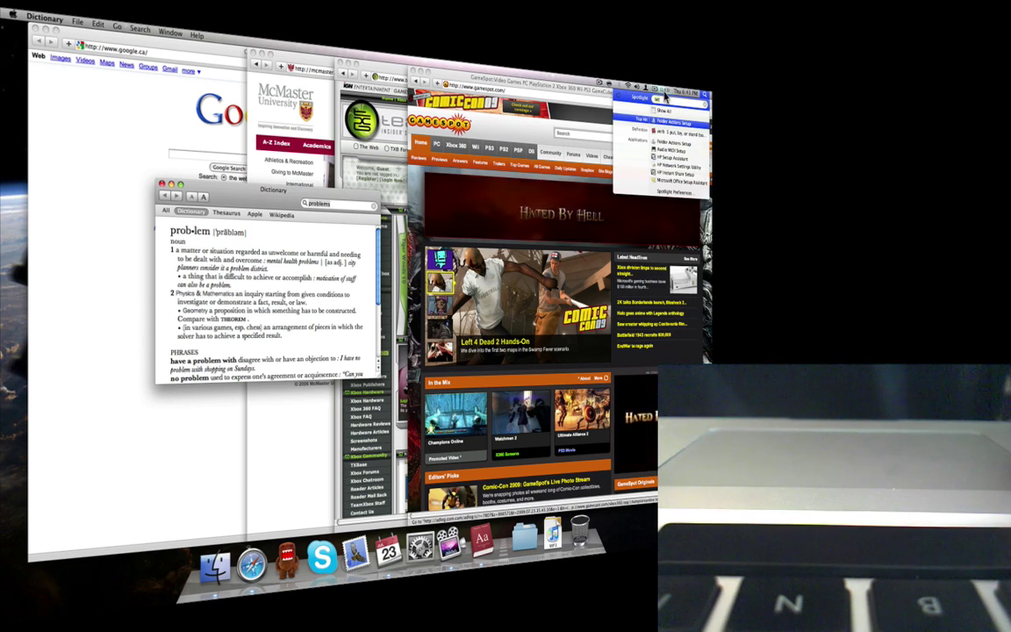
Open Documents in Finder and browse into Math 1Z04 to open its PDF.
{"action": "left_click", "coordinate": [524, 535]}
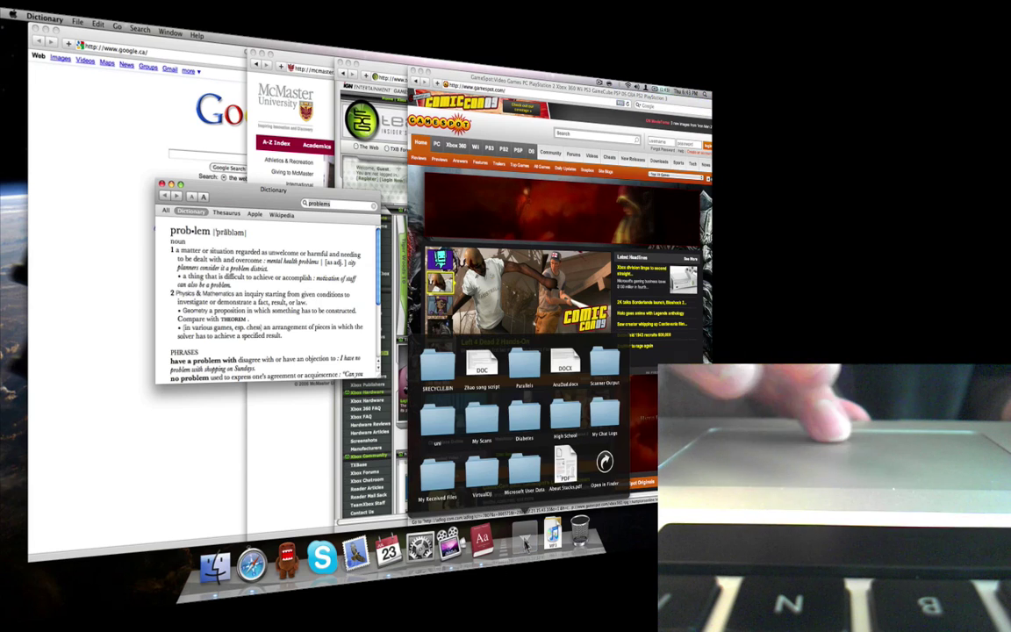
{"action": "left_click", "coordinate": [530, 427]}
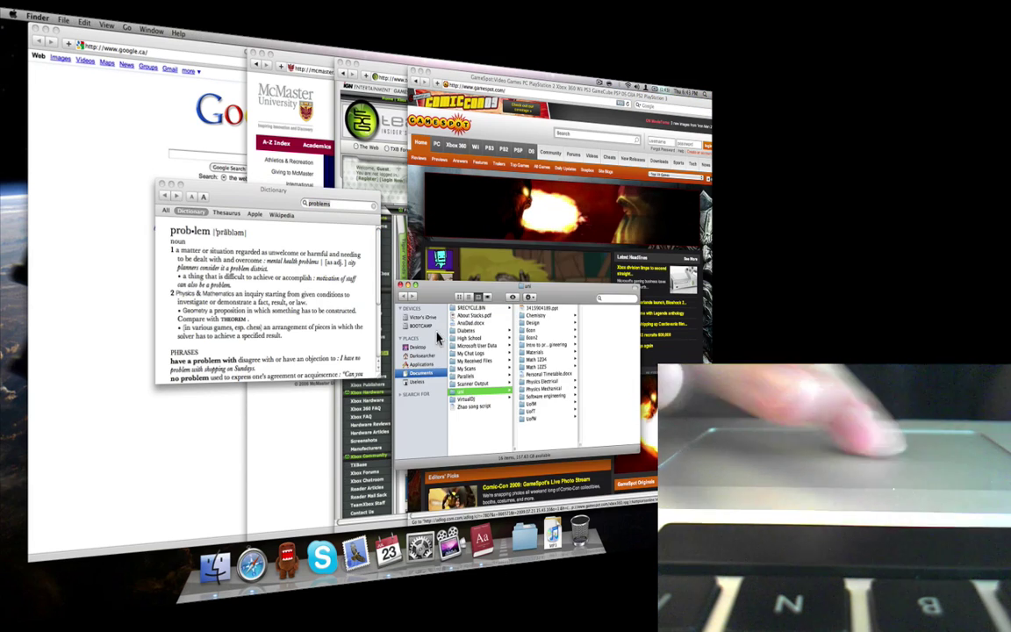
{"action": "key", "text": "Right"}
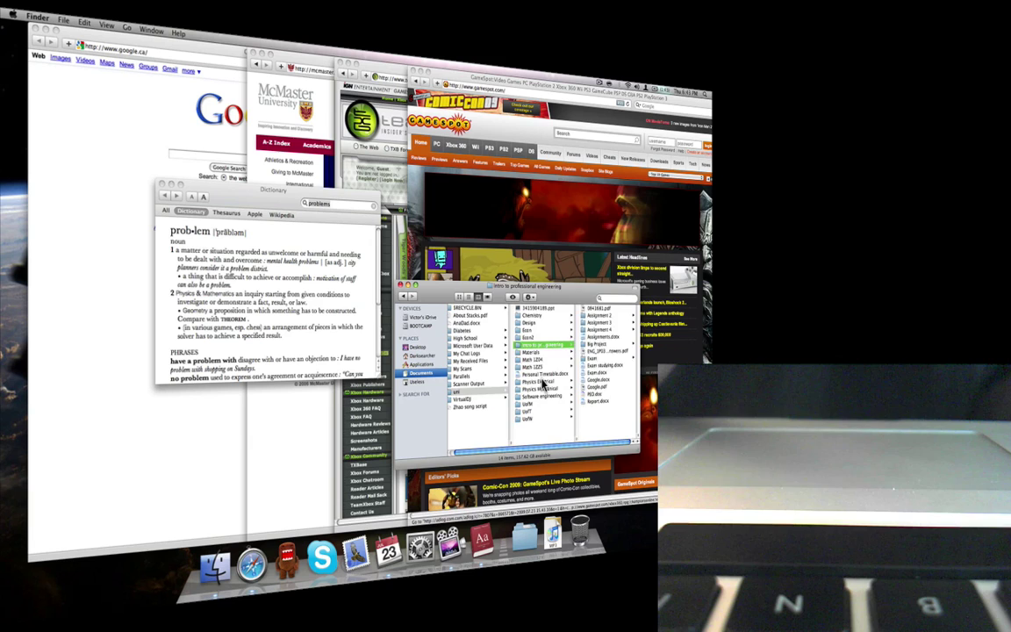
{"action": "key", "text": "Down"}
{"action": "key", "text": "Down"}
{"action": "key", "text": "Right"}
{"action": "key", "text": "Down"}
{"action": "key", "text": "Down"}
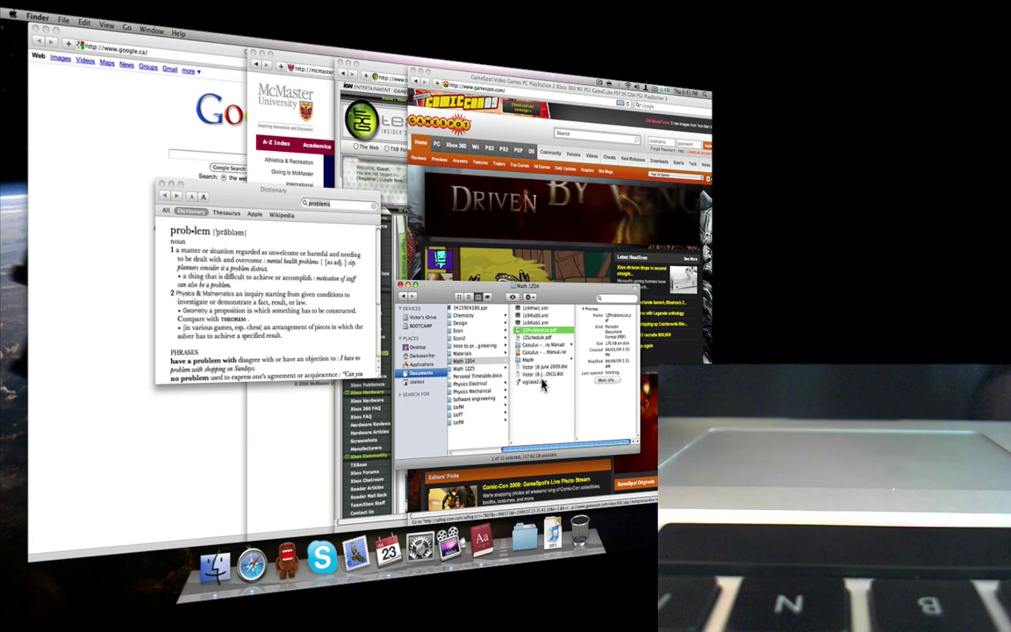
{"action": "key", "text": "super+o"}
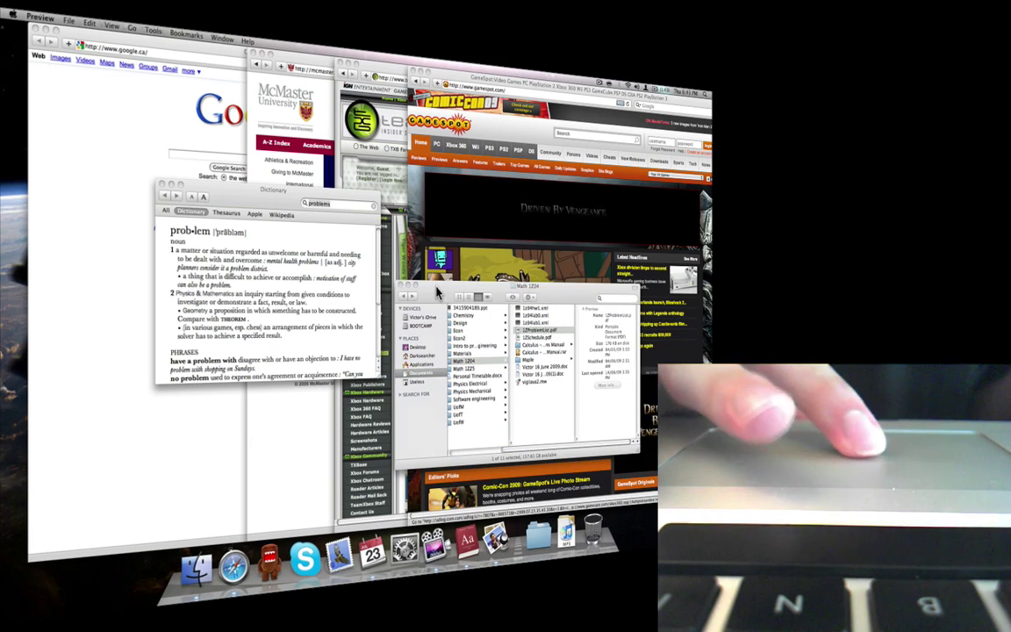
Close the Finder window and minimize the problem list PDF to the Dock.
{"action": "left_click_drag", "start_coordinate": [436, 291], "coordinate": [487, 285]}
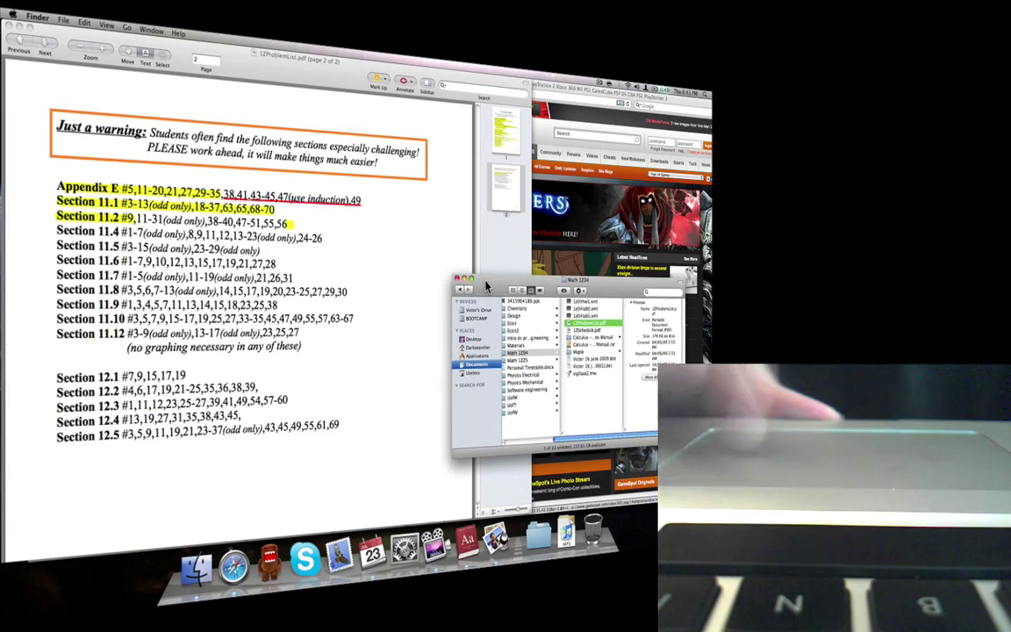
{"action": "key", "text": "super+w"}
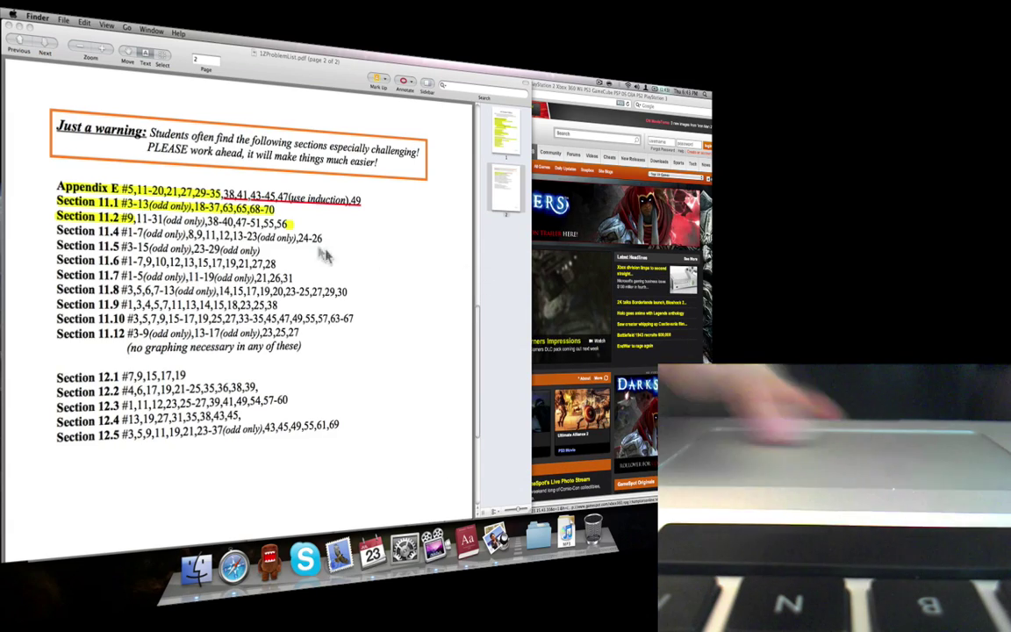
{"action": "scroll", "coordinate": [316, 250], "scroll_direction": "down", "scroll_amount": 3}
{"action": "scroll", "coordinate": [316, 250], "scroll_direction": "up", "scroll_amount": 10}
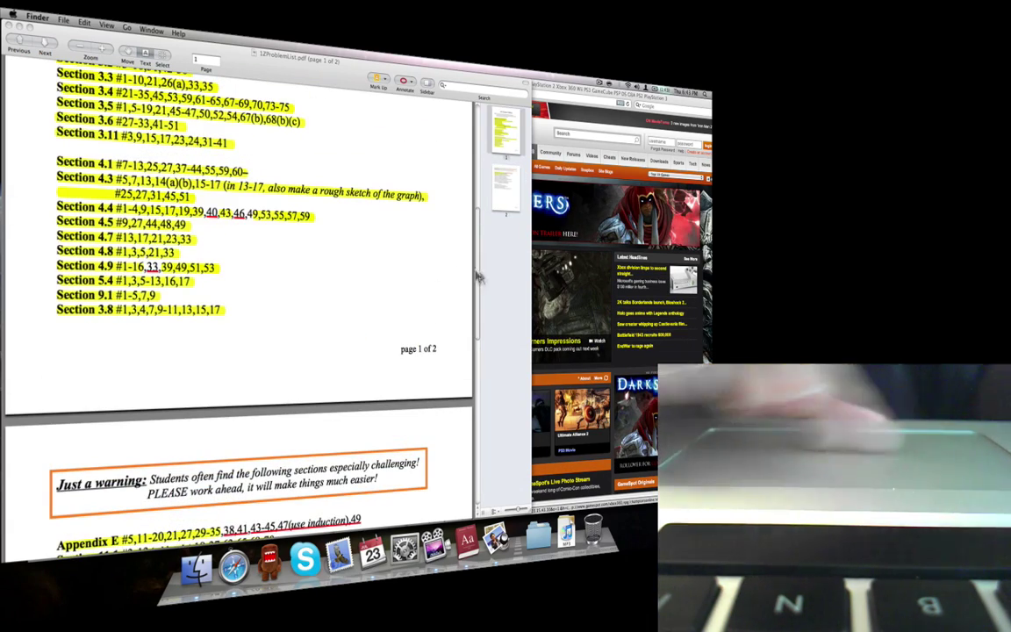
{"action": "left_click_drag", "start_coordinate": [386, 63], "coordinate": [403, 83]}
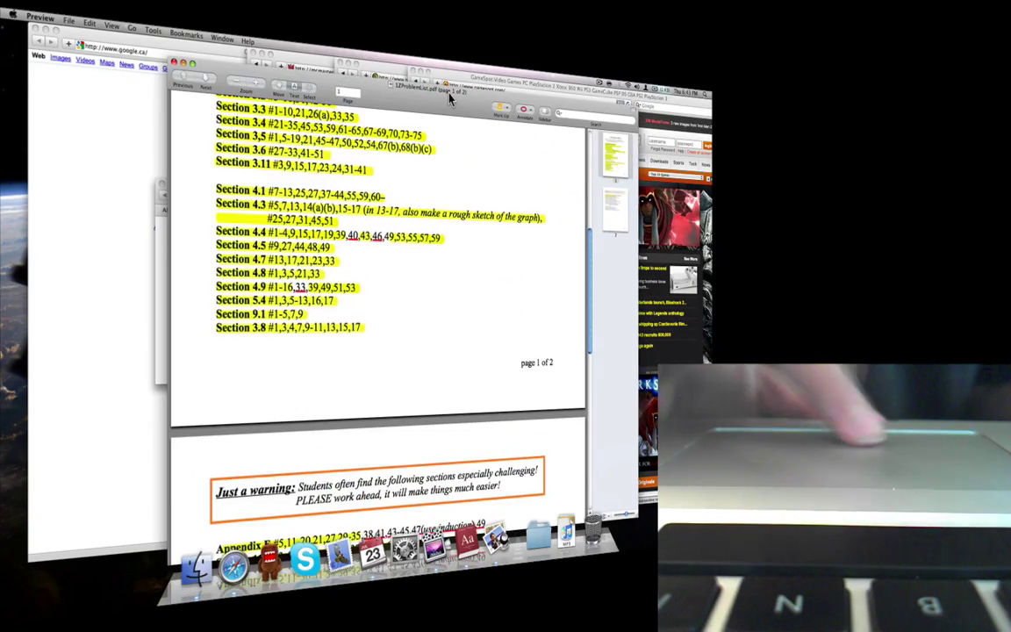
{"action": "key", "text": "super+m"}
Bring Dictionary forward, minimize GameSpot, then restore GameSpot and the PDF from the Dock.
{"action": "left_click", "coordinate": [274, 200]}
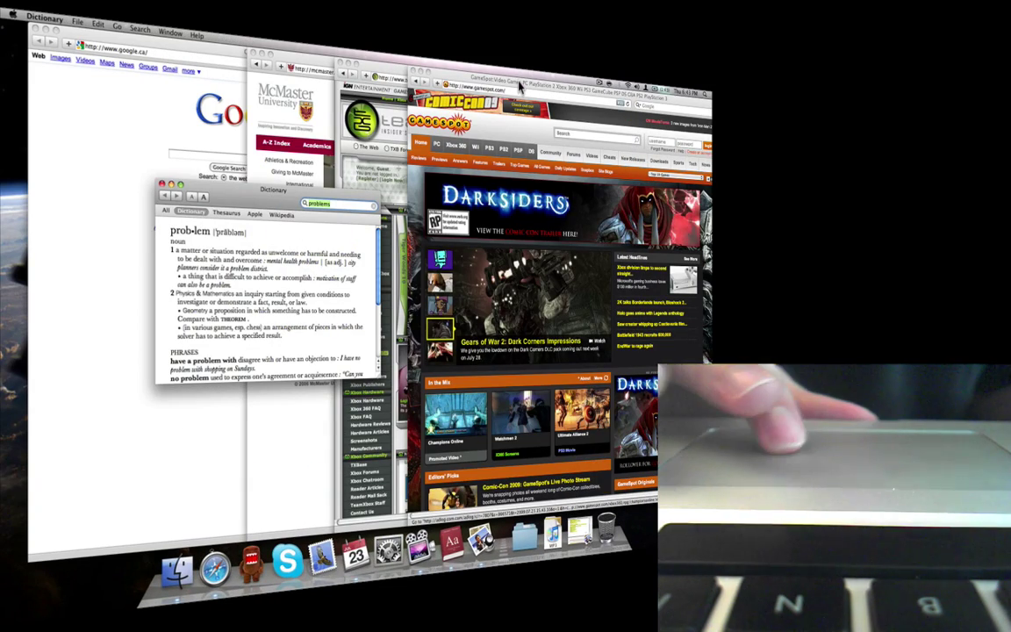
{"action": "left_click", "coordinate": [522, 85]}
{"action": "key", "text": "super+m"}
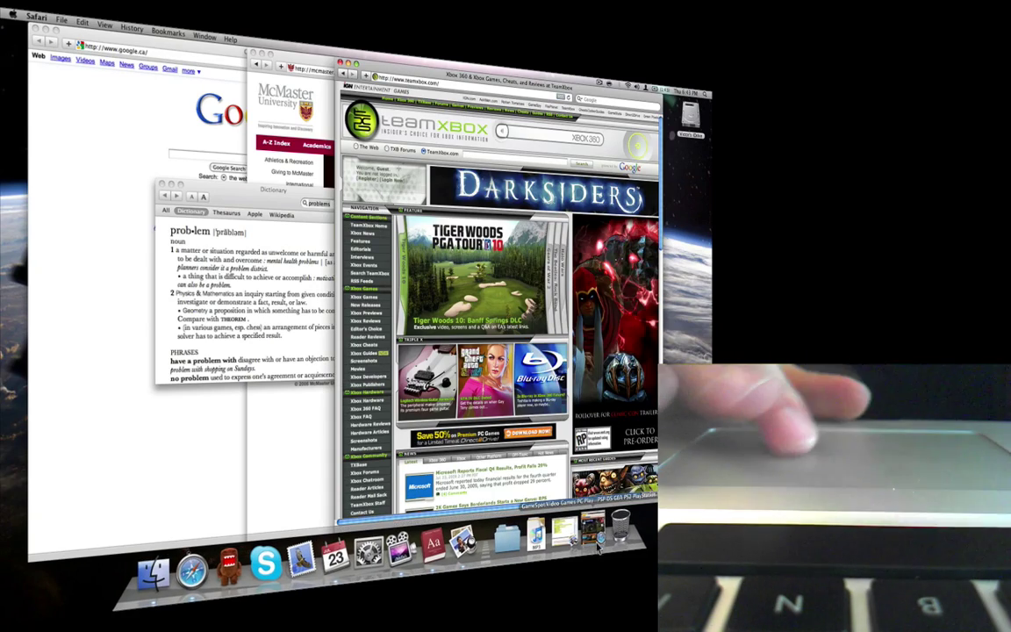
{"action": "left_click", "coordinate": [599, 544]}
{"action": "left_click", "coordinate": [571, 537]}
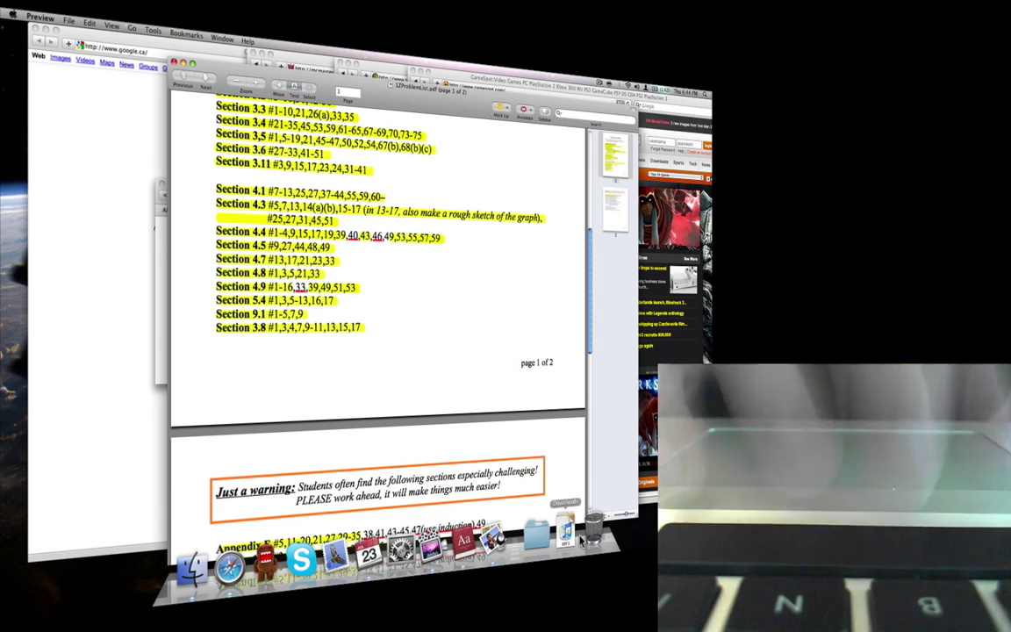
Use Exposé to bring GameSpot, Dictionary, then McMaster University to the front.
{"action": "key", "text": "F3"}
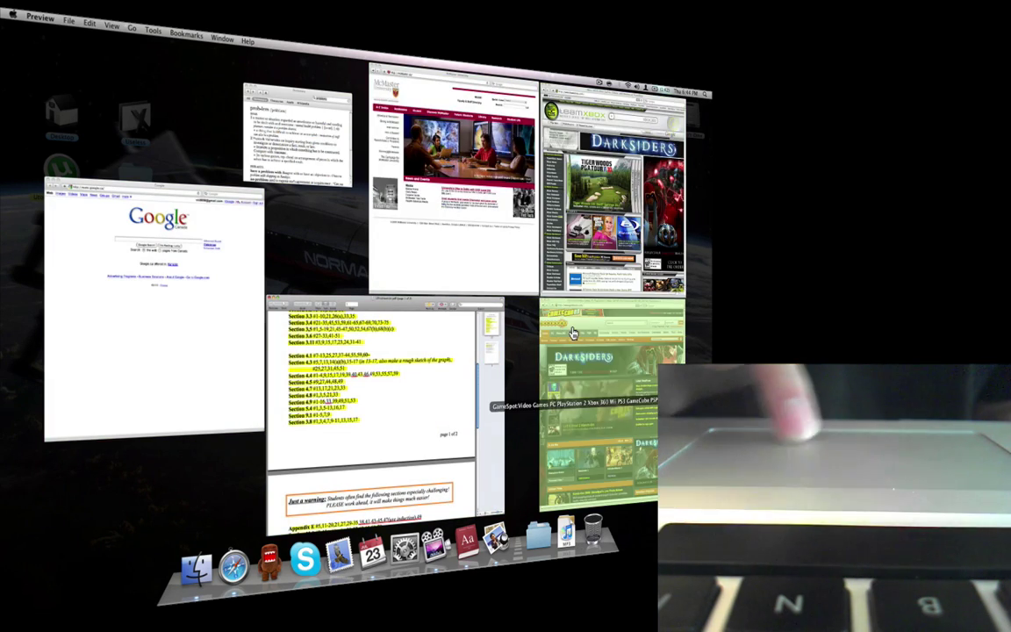
{"action": "left_click", "coordinate": [589, 419]}
{"action": "key", "text": "F3"}
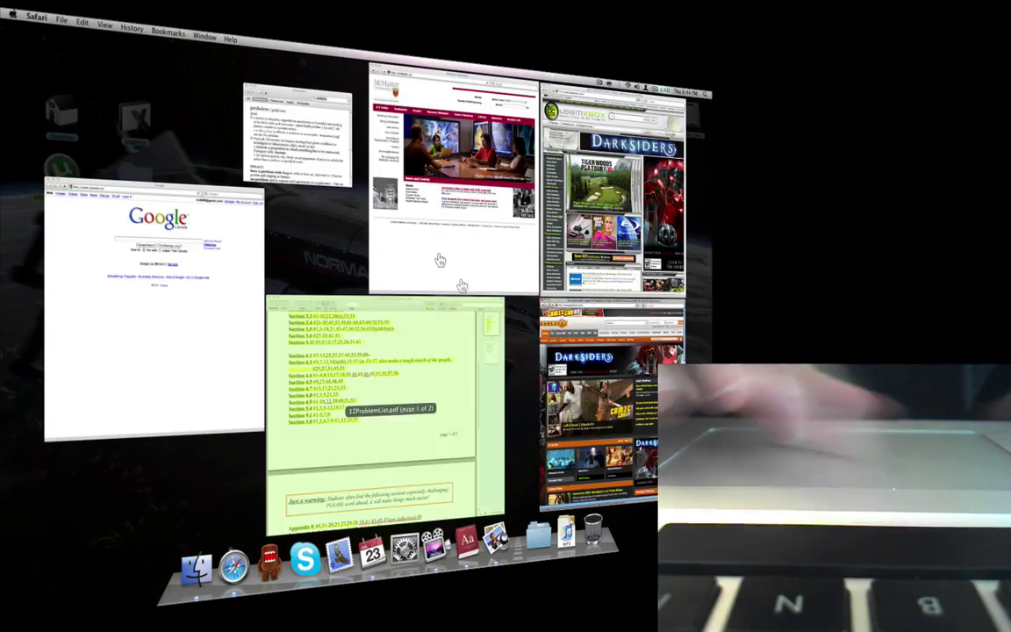
{"action": "left_click", "coordinate": [299, 127]}
{"action": "key", "text": "F3"}
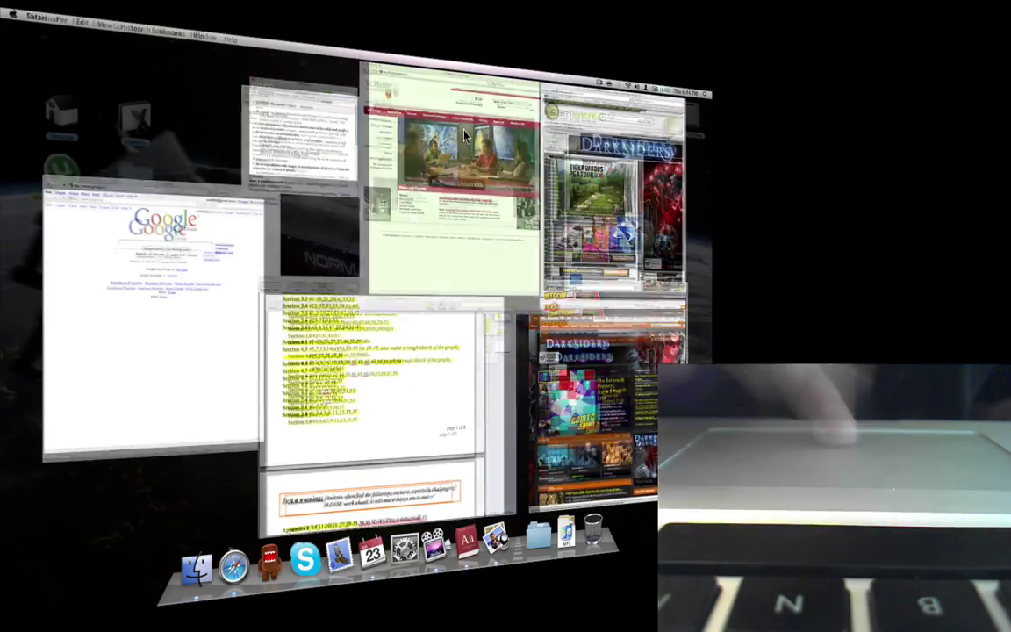
{"action": "left_click", "coordinate": [417, 116]}
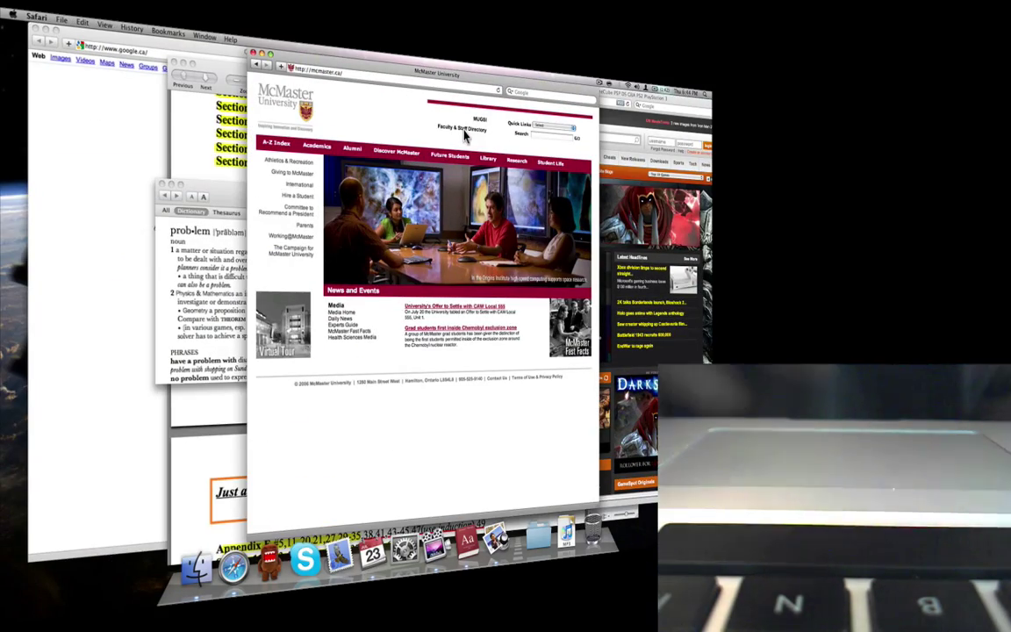
Pick McMaster University in Exposé again, then show the desktop.
{"action": "key", "text": "F3"}
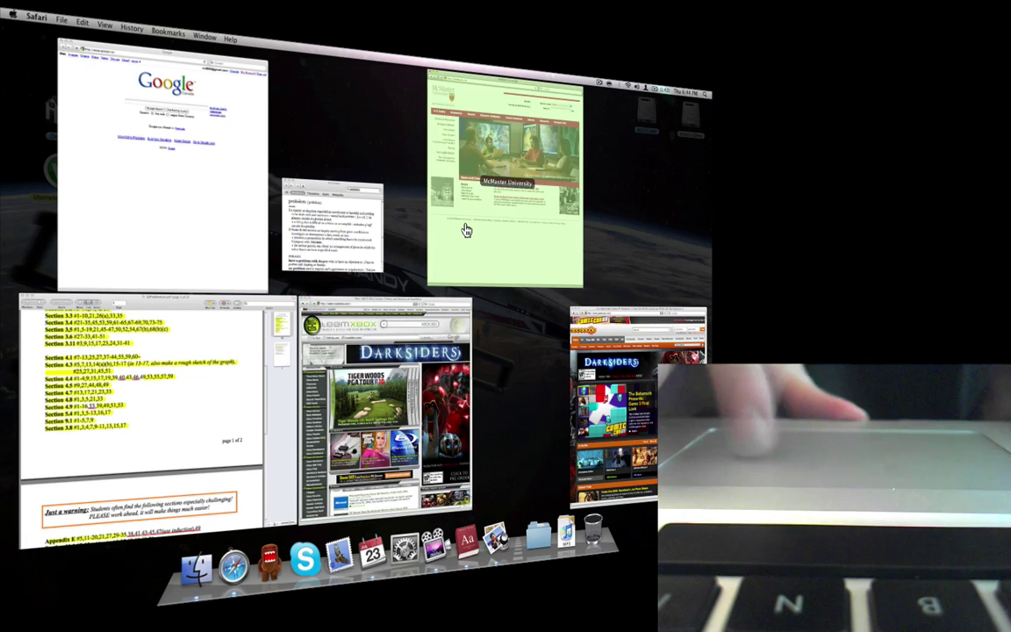
{"action": "left_click", "coordinate": [491, 158]}
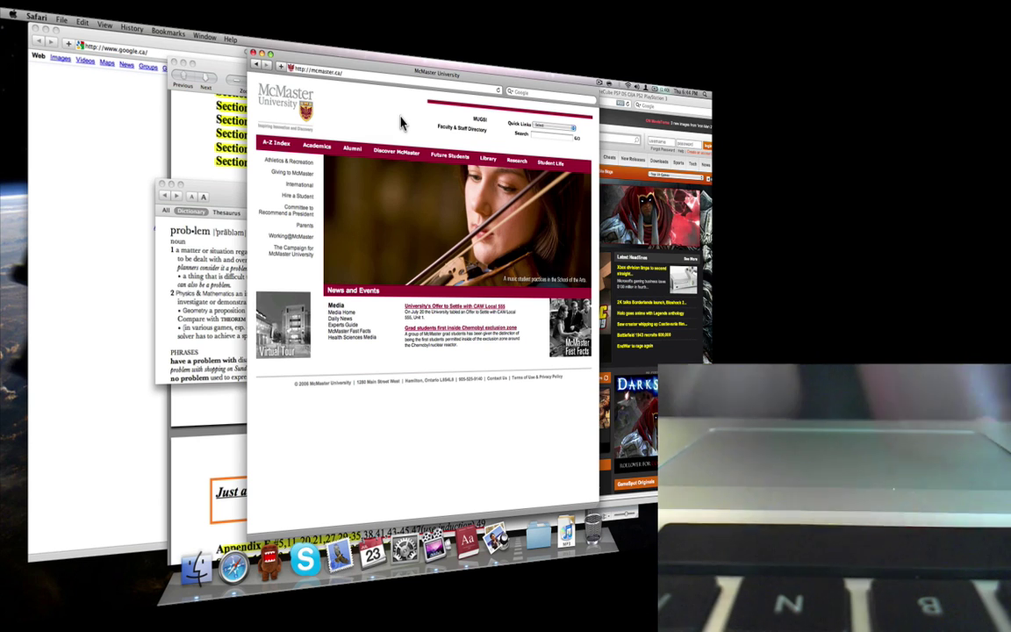
{"action": "key", "text": "F11"}
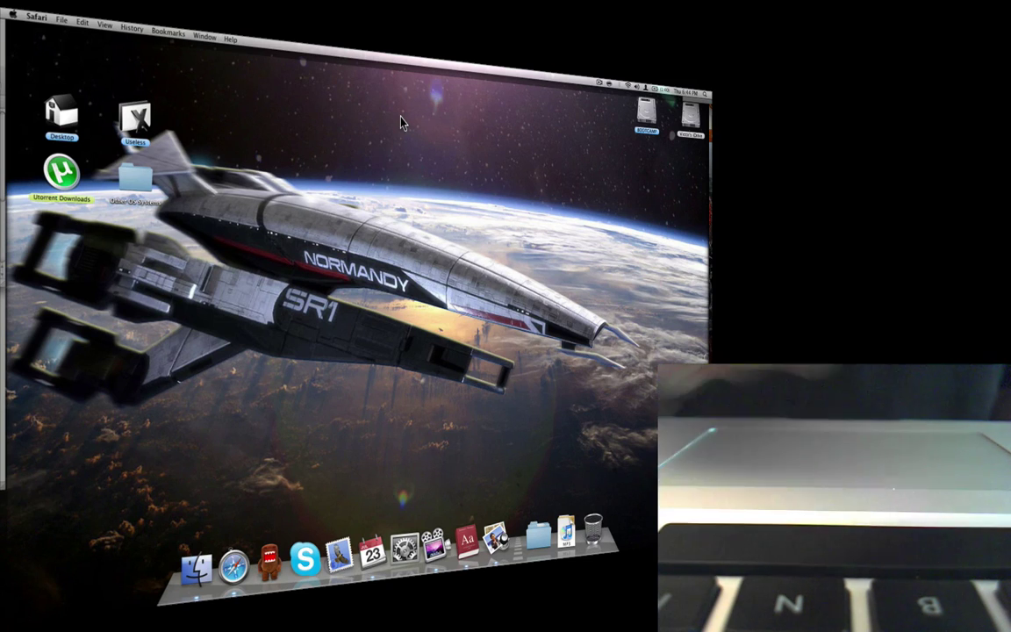
Hide System Preferences, show the desktop, and select the Other OS Systems folder.
{"action": "left_click", "coordinate": [403, 548]}
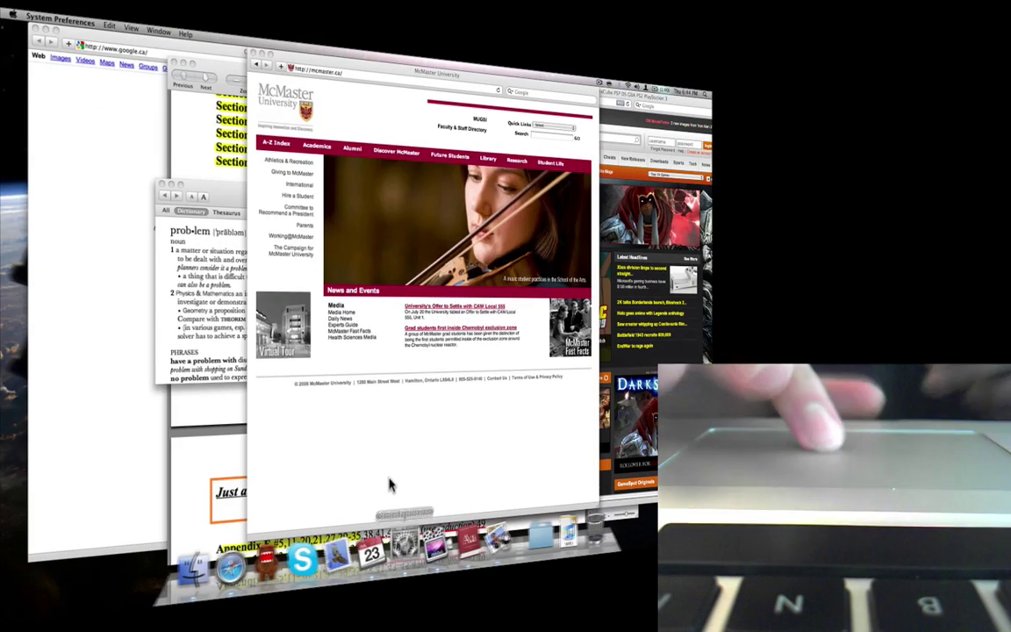
{"action": "key", "text": "super+w"}
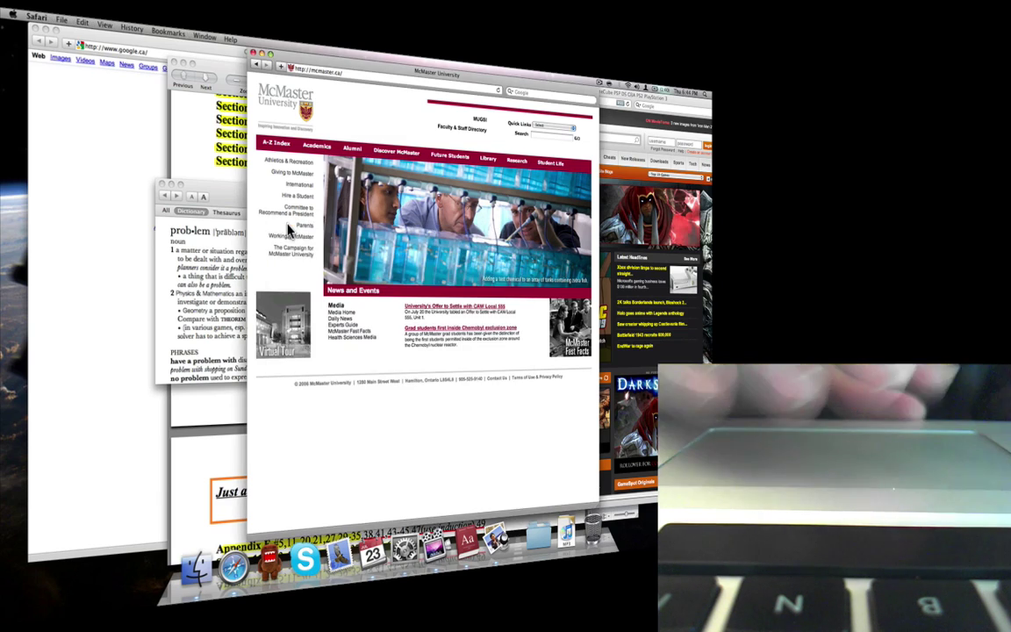
{"action": "key", "text": "F11"}
{"action": "left_click", "coordinate": [145, 179]}
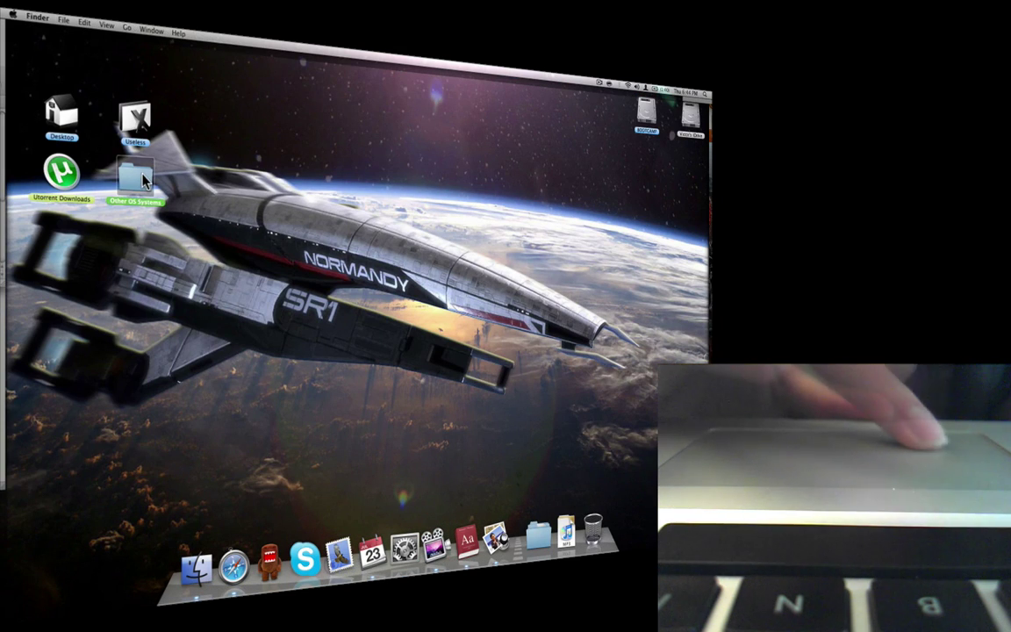
Open Victor's iDrive, close its window, and spread all windows in Exposé.
{"action": "double_click", "coordinate": [691, 121]}
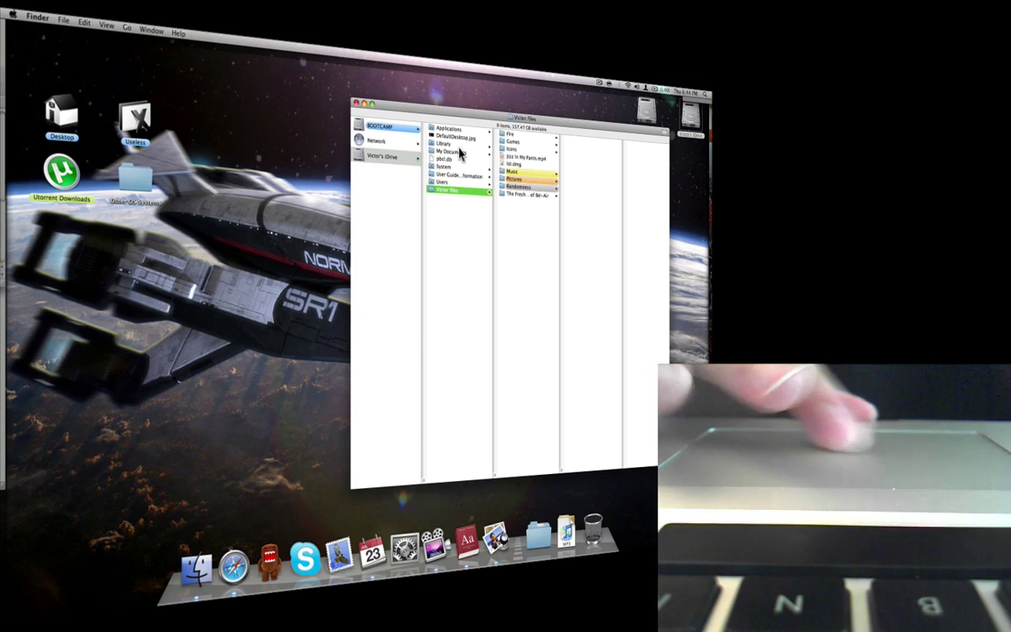
{"action": "left_click", "coordinate": [357, 107]}
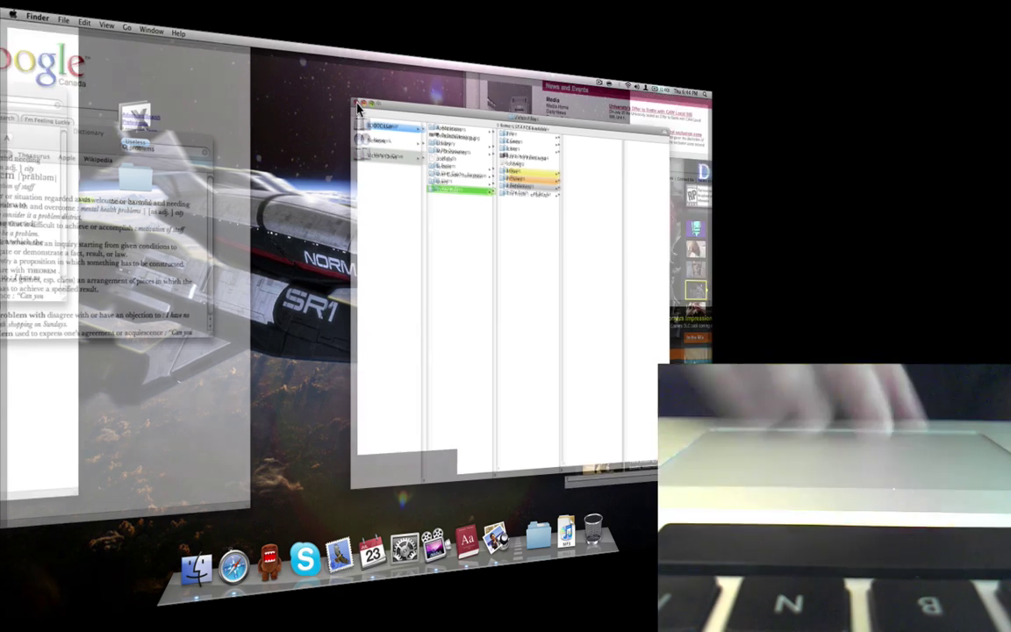
{"action": "key", "text": "F3"}
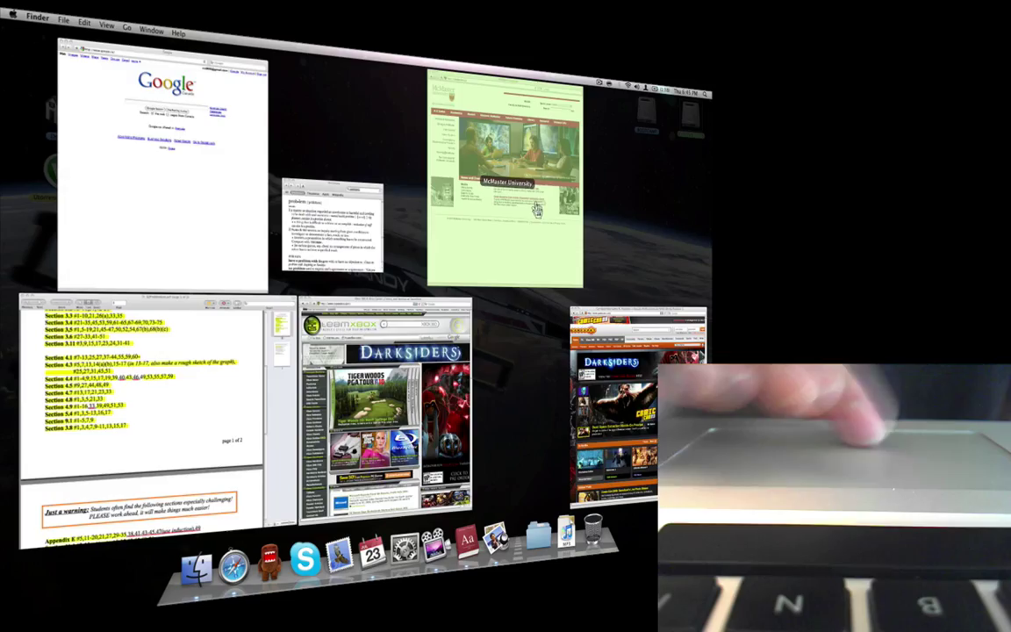
Bring the problem list PDF forward via Exposé and dismiss its page shortcut menu.
{"action": "left_click", "coordinate": [506, 202]}
{"action": "key", "text": "F3"}
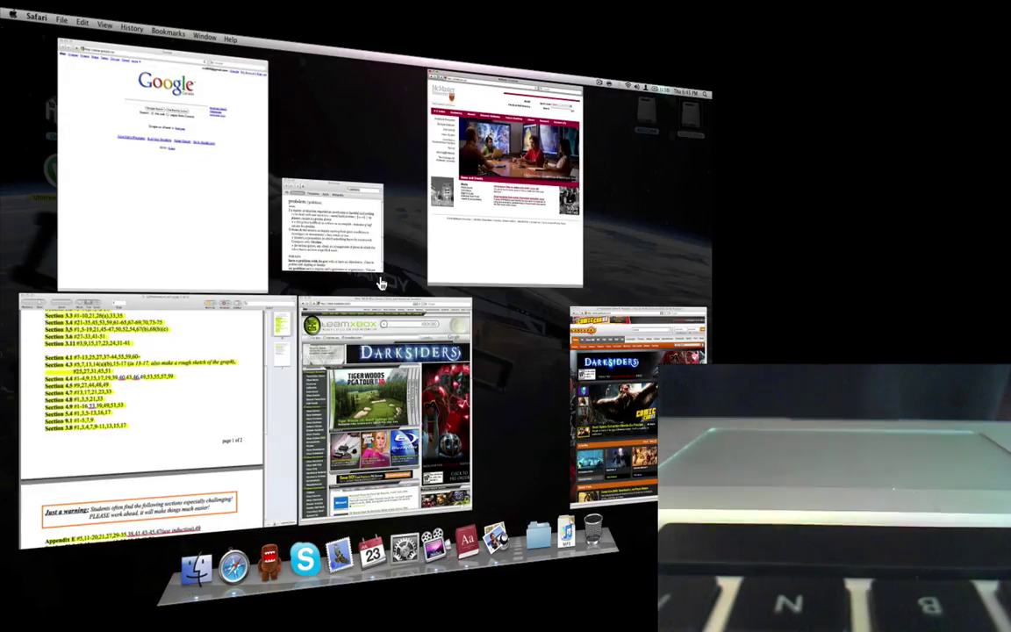
{"action": "left_click", "coordinate": [219, 368]}
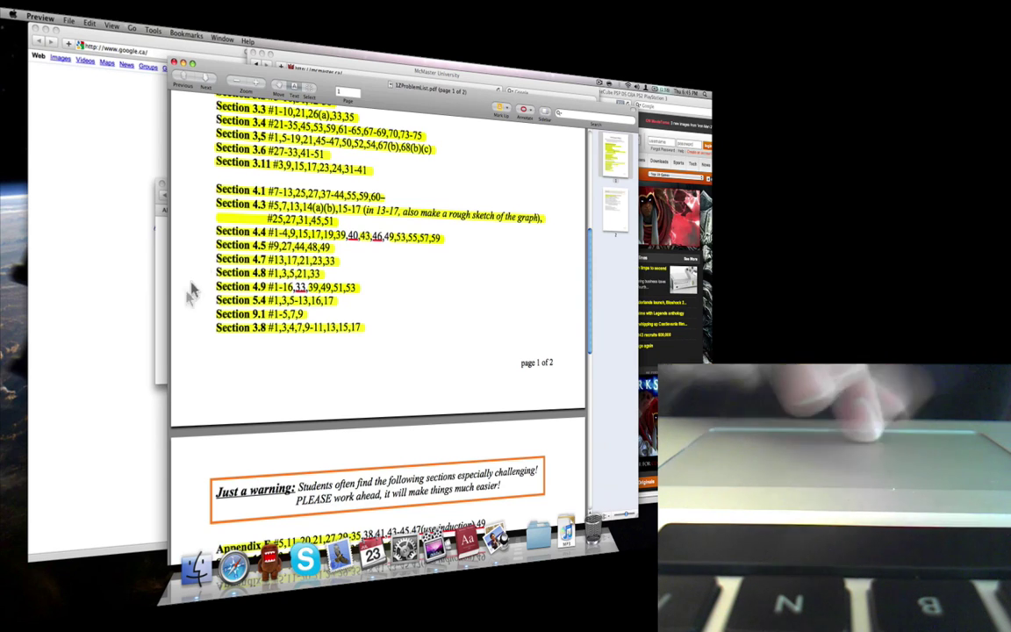
{"action": "scroll", "coordinate": [263, 313], "scroll_direction": "up", "scroll_amount": 5}
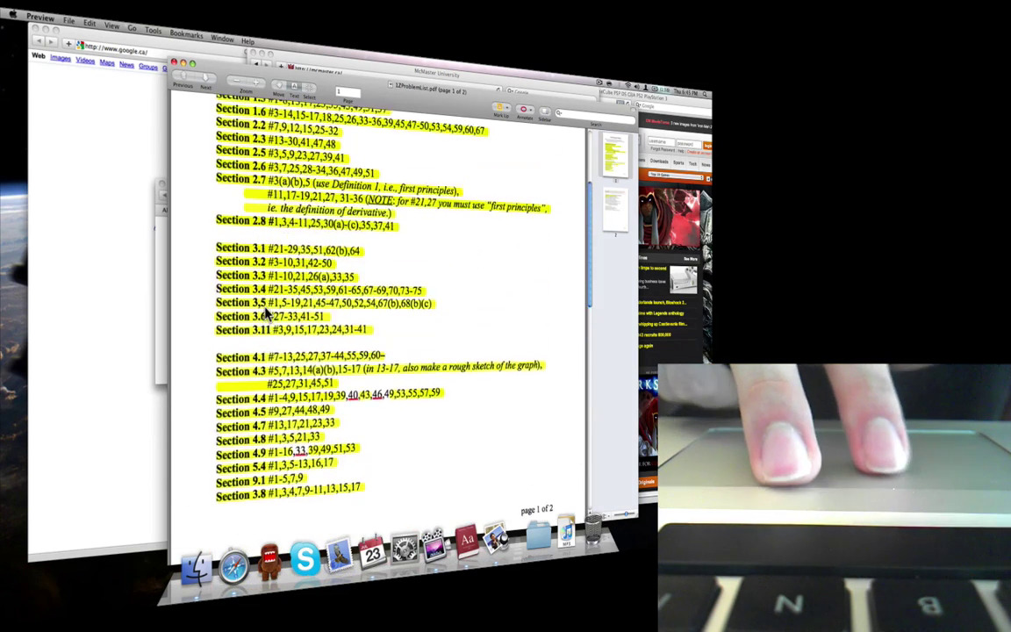
{"action": "scroll", "coordinate": [263, 313], "scroll_direction": "down", "scroll_amount": 5}
{"action": "scroll", "coordinate": [263, 313], "scroll_direction": "down", "scroll_amount": 3}
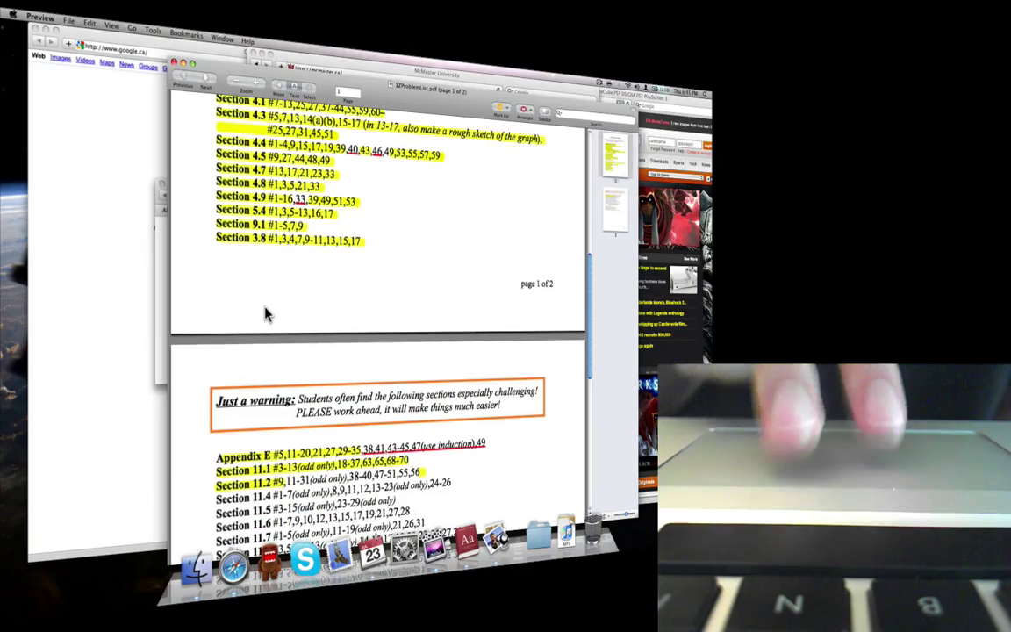
{"action": "scroll", "coordinate": [263, 314], "scroll_direction": "down", "scroll_amount": 8}
{"action": "scroll", "coordinate": [265, 314], "scroll_direction": "up", "scroll_amount": 6}
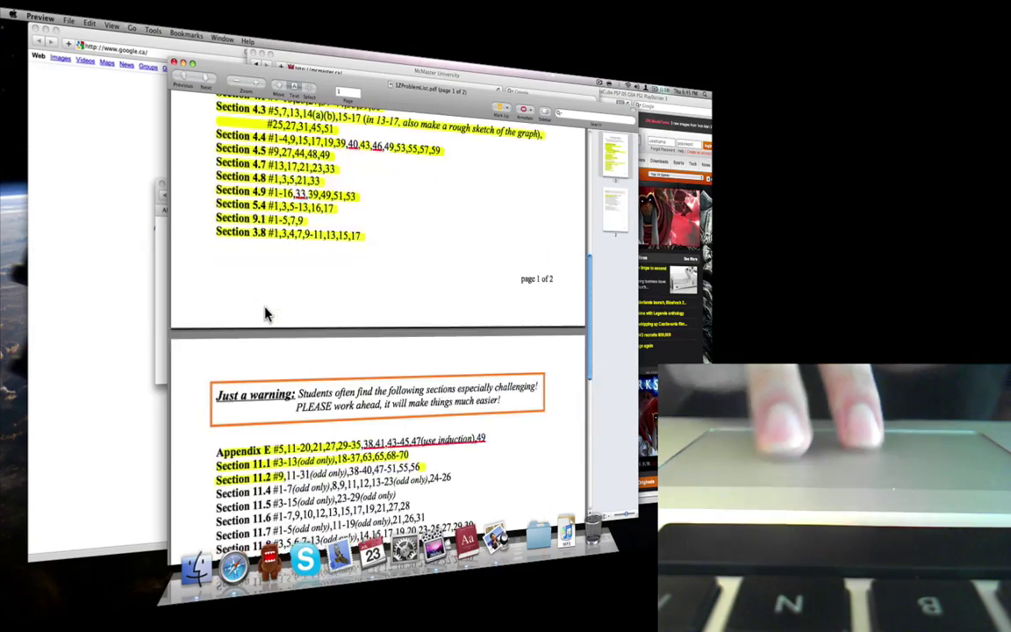
{"action": "scroll", "coordinate": [265, 313], "scroll_direction": "down", "scroll_amount": 5}
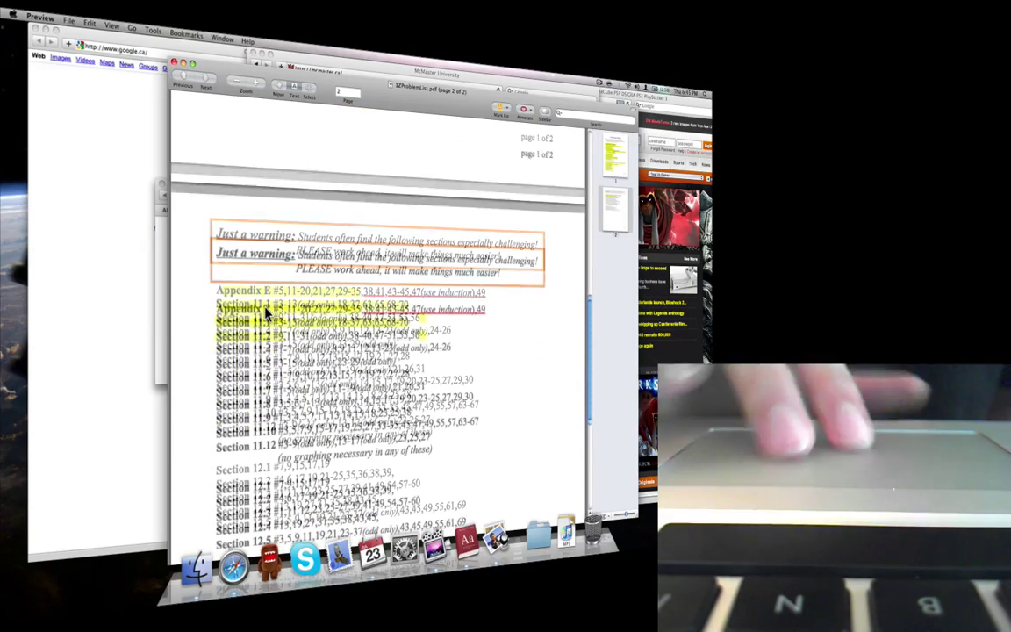
{"action": "scroll", "coordinate": [265, 313], "scroll_direction": "up", "scroll_amount": 10}
{"action": "scroll", "coordinate": [265, 313], "scroll_direction": "up", "scroll_amount": 2}
{"action": "right_click", "coordinate": [265, 313]}
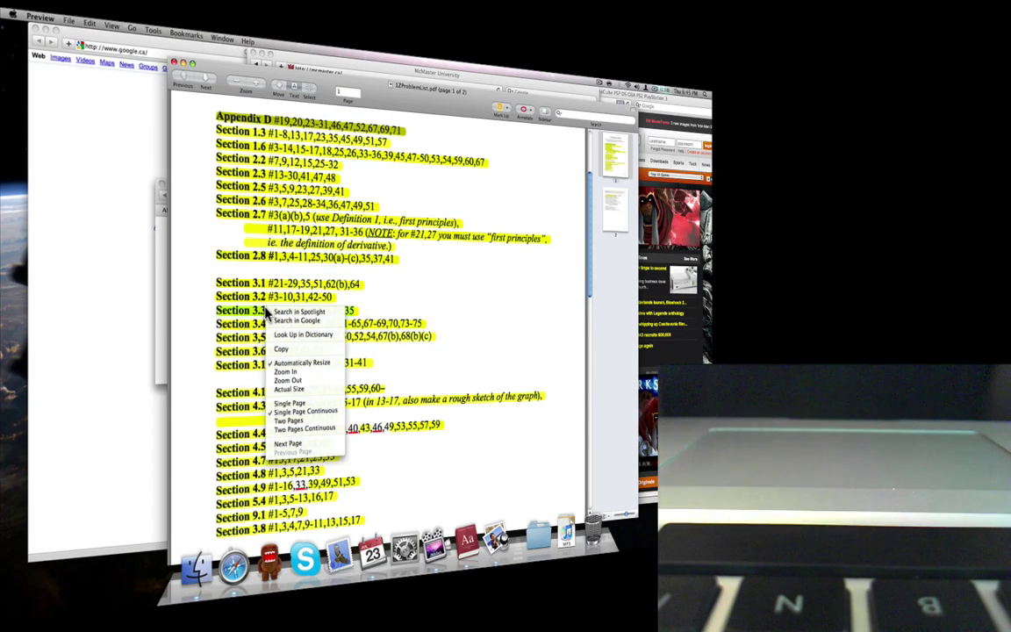
{"action": "key", "text": "Escape"}
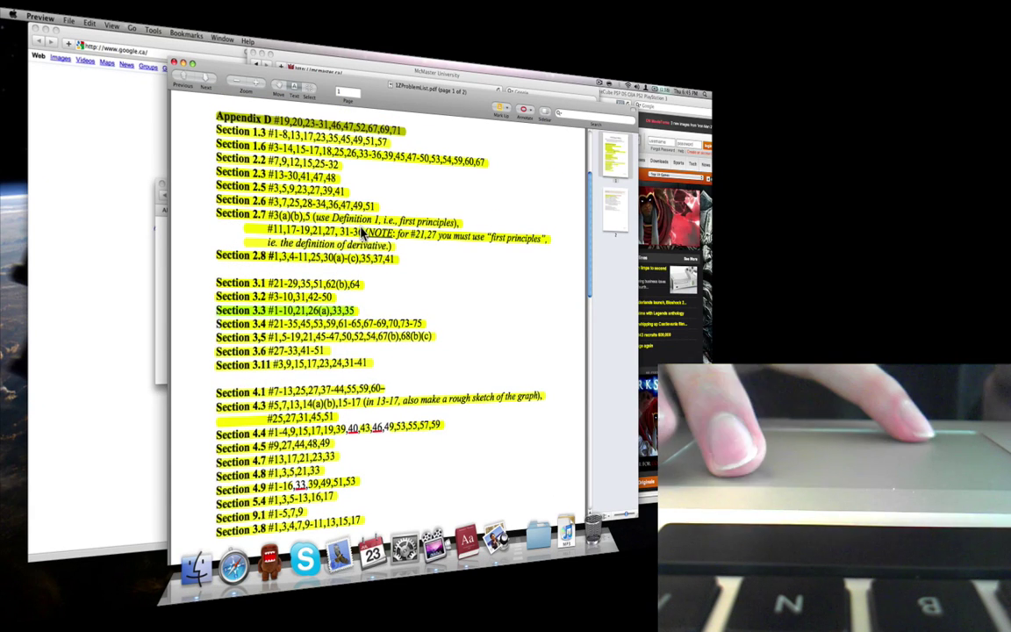
{"action": "scroll", "coordinate": [358, 235], "scroll_direction": "down", "scroll_amount": 5}
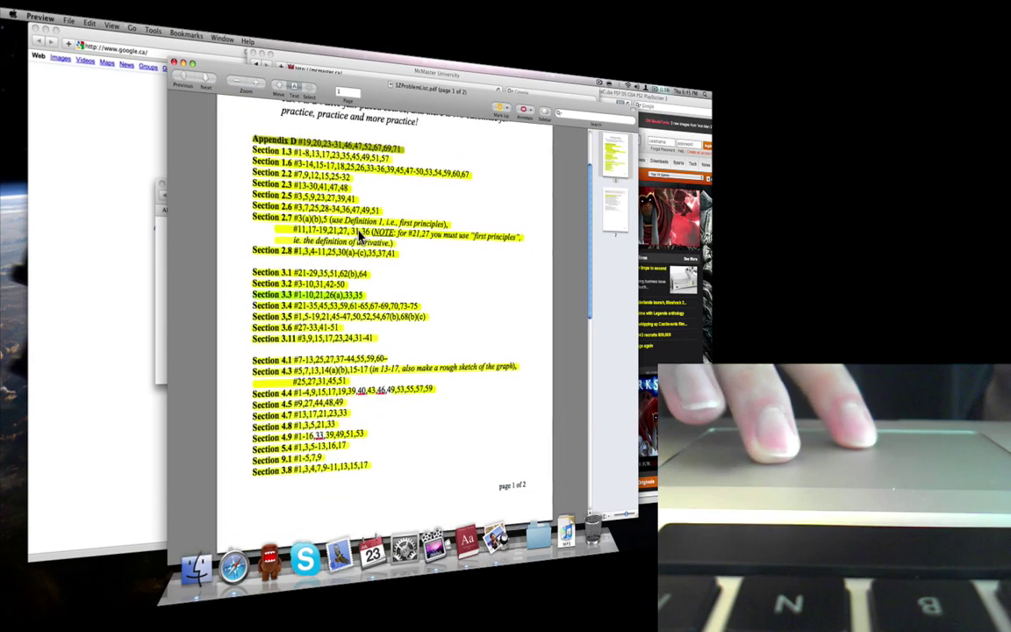
{"action": "scroll", "coordinate": [358, 235], "scroll_direction": "down", "scroll_amount": 5}
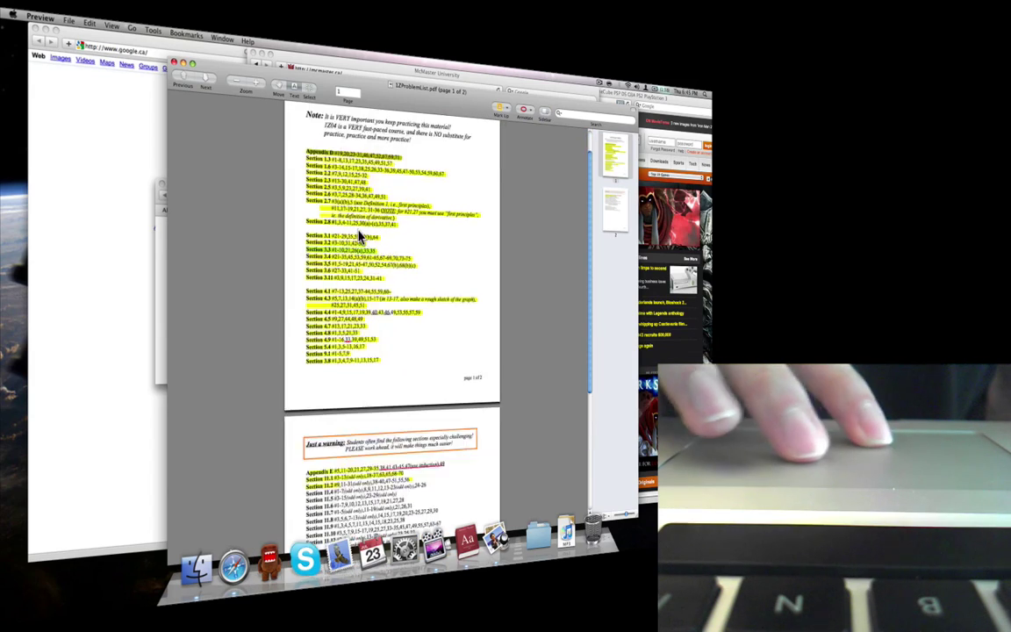
{"action": "scroll", "coordinate": [358, 235], "scroll_direction": "up", "scroll_amount": 5}
{"action": "scroll", "coordinate": [358, 236], "scroll_direction": "up", "scroll_amount": 5}
{"action": "scroll", "coordinate": [358, 235], "scroll_direction": "up", "scroll_amount": 5}
{"action": "scroll", "coordinate": [358, 235], "scroll_direction": "down", "scroll_amount": 2}
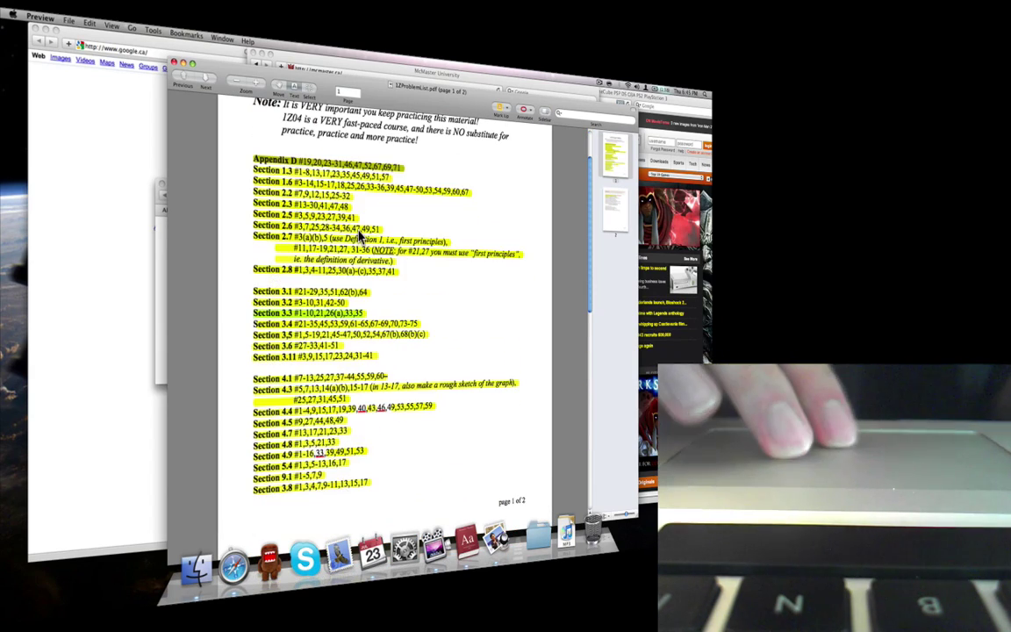
Rotate the PDF page sideways, then turn it back upright.
{"action": "key", "text": "super+l"}
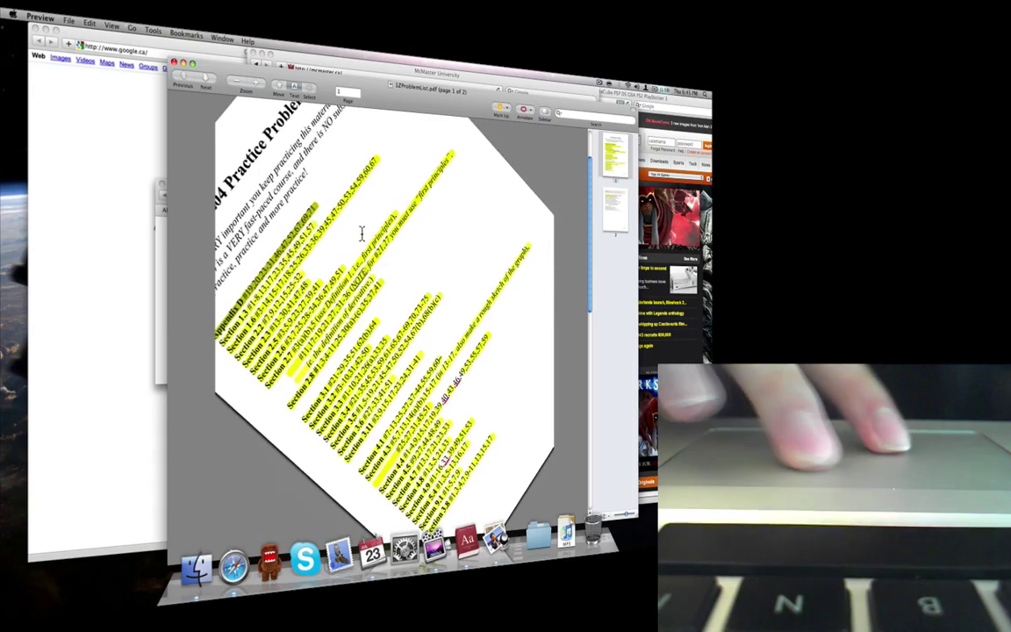
{"action": "key", "text": "super+l"}
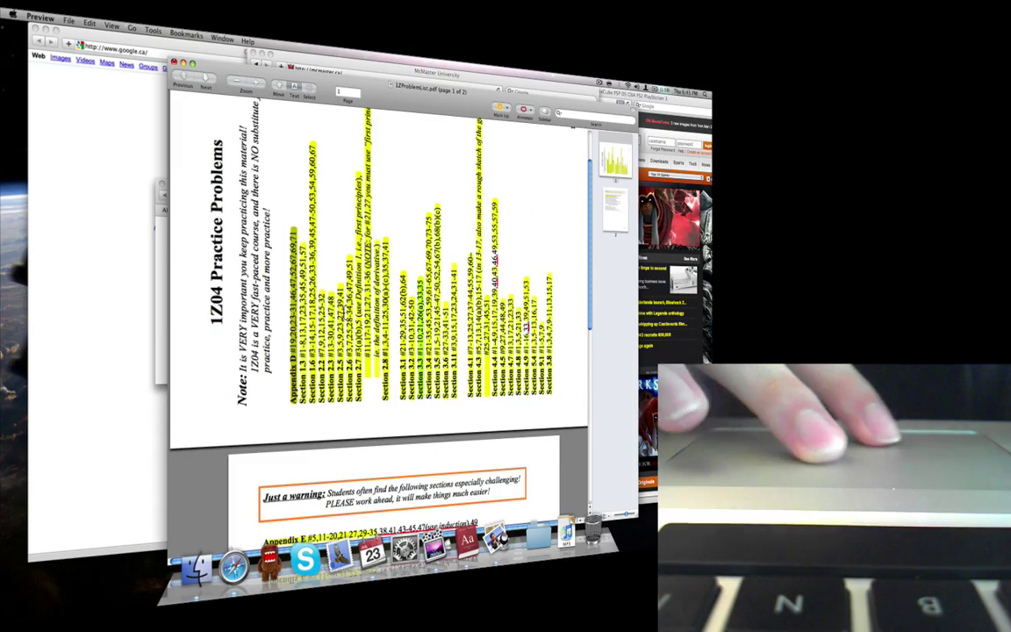
{"action": "key", "text": "super+r"}
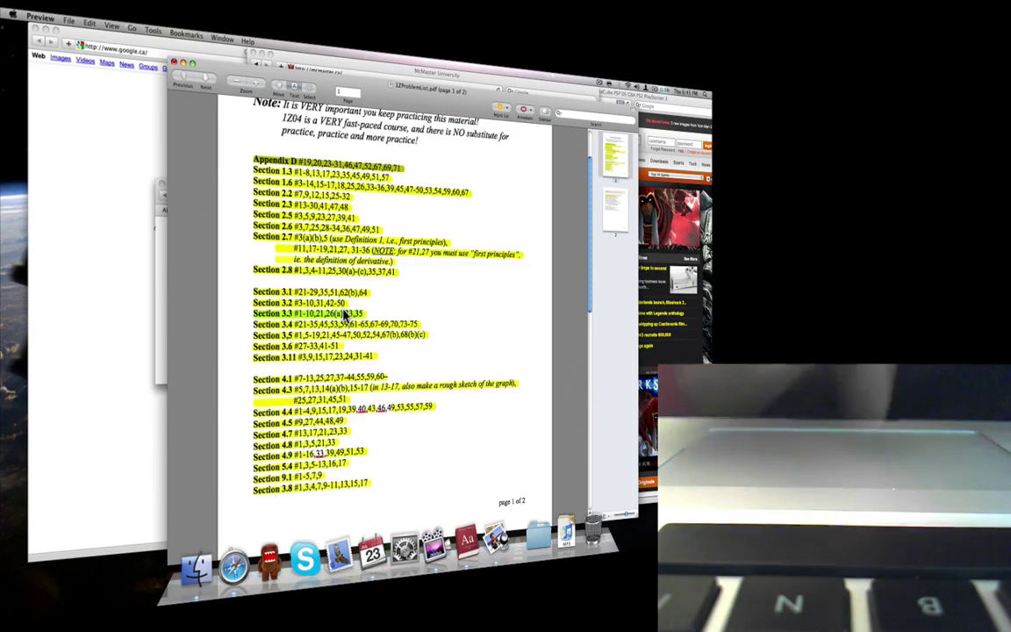
{"action": "scroll", "coordinate": [386, 377], "scroll_direction": "down", "scroll_amount": 5}
{"action": "scroll", "coordinate": [386, 377], "scroll_direction": "down", "scroll_amount": 5}
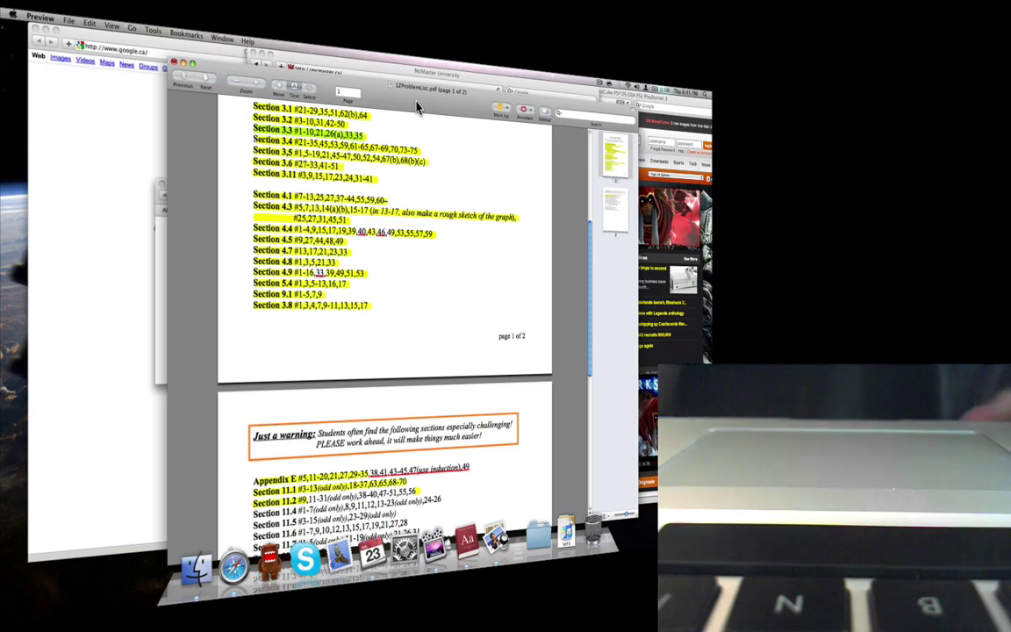
Toggle Exposé and bring the practice problems PDF to the front.
{"action": "key", "text": "F3"}
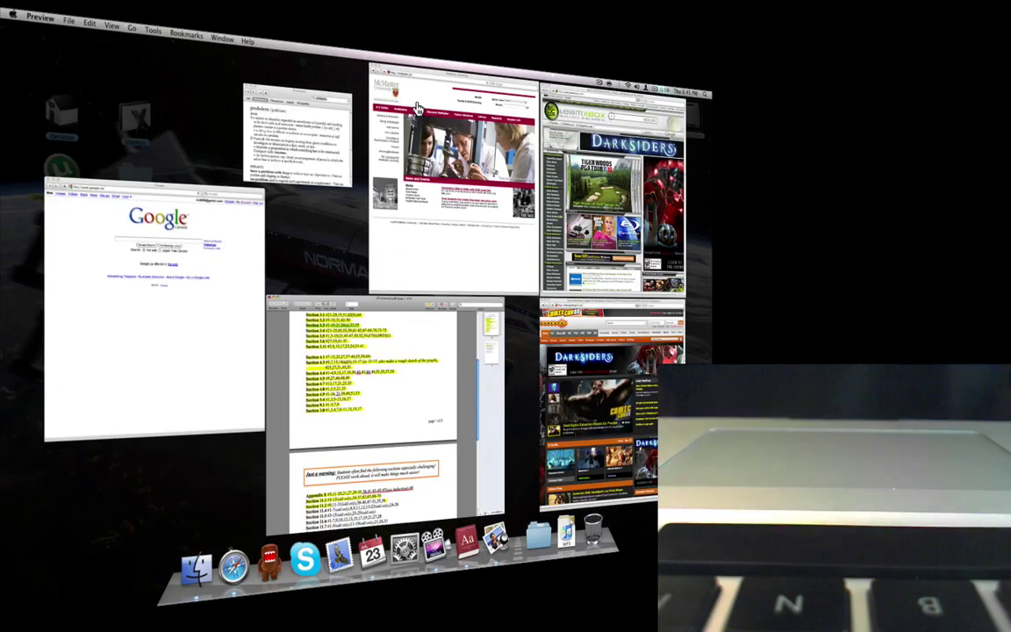
{"action": "key", "text": "F3"}
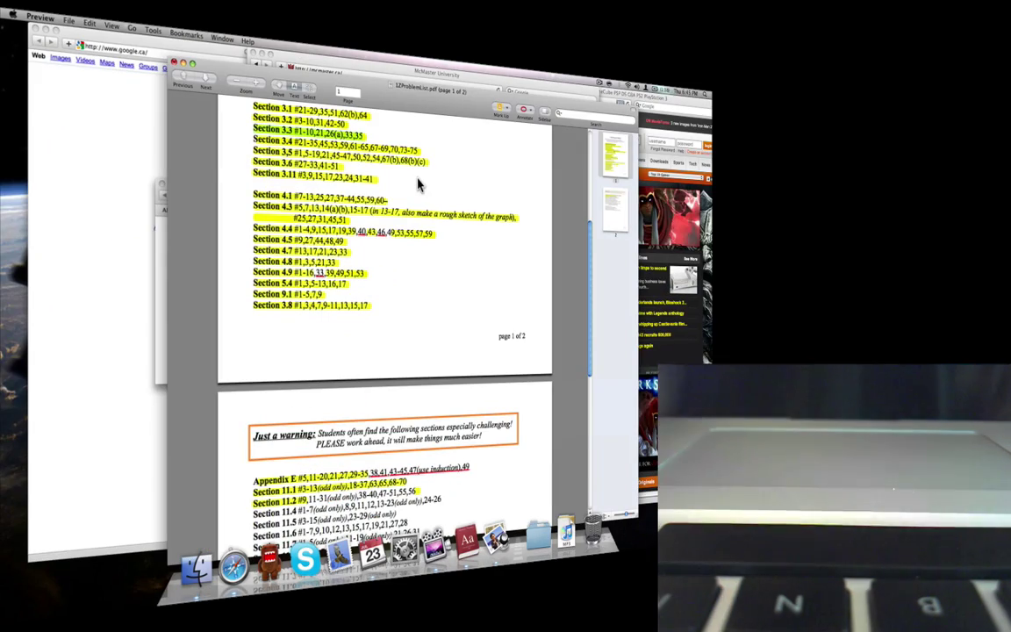
{"action": "key", "text": "F3"}
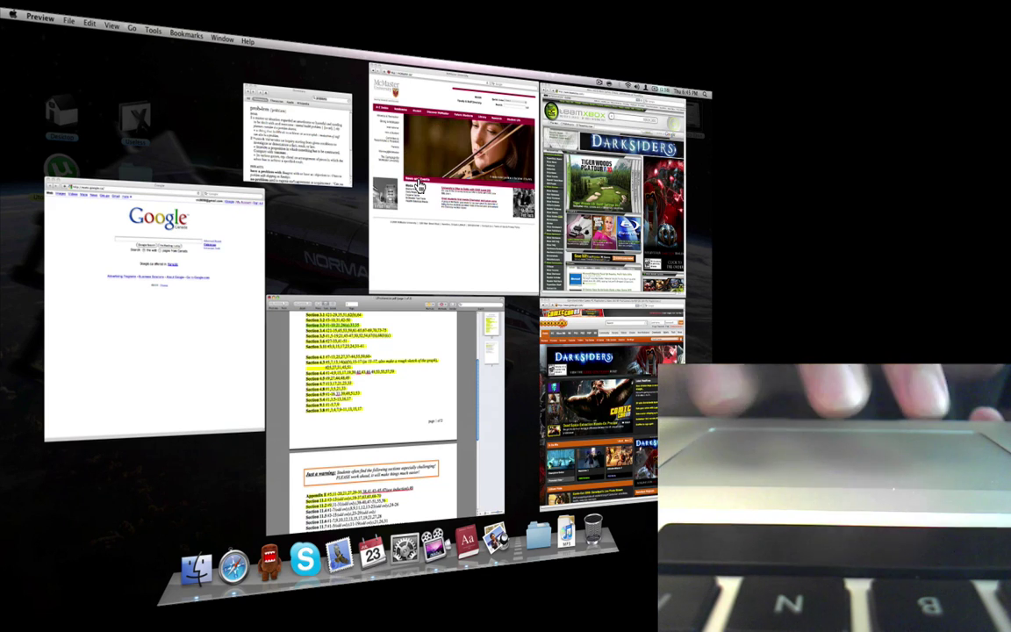
{"action": "left_click", "coordinate": [401, 332]}
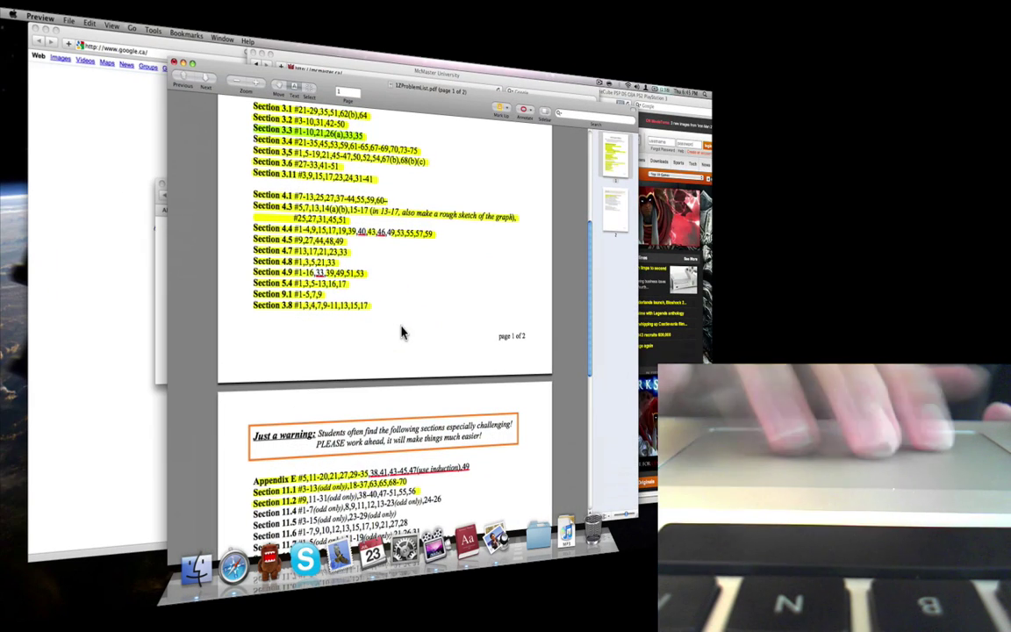
{"action": "scroll", "coordinate": [401, 332], "scroll_direction": "down", "scroll_amount": 8}
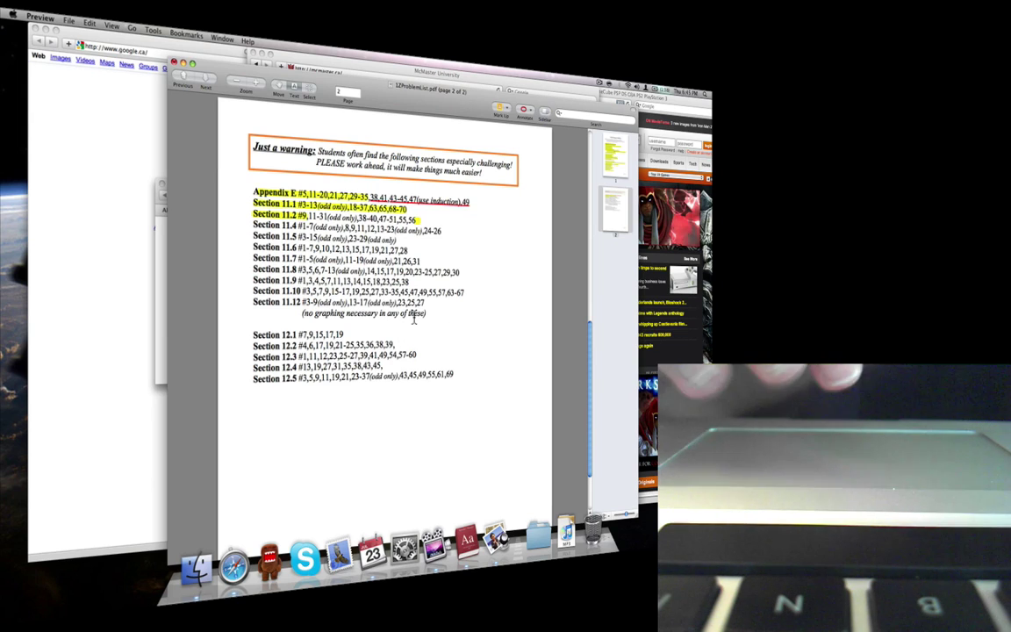
{"action": "scroll", "coordinate": [414, 321], "scroll_direction": "up", "scroll_amount": 10}
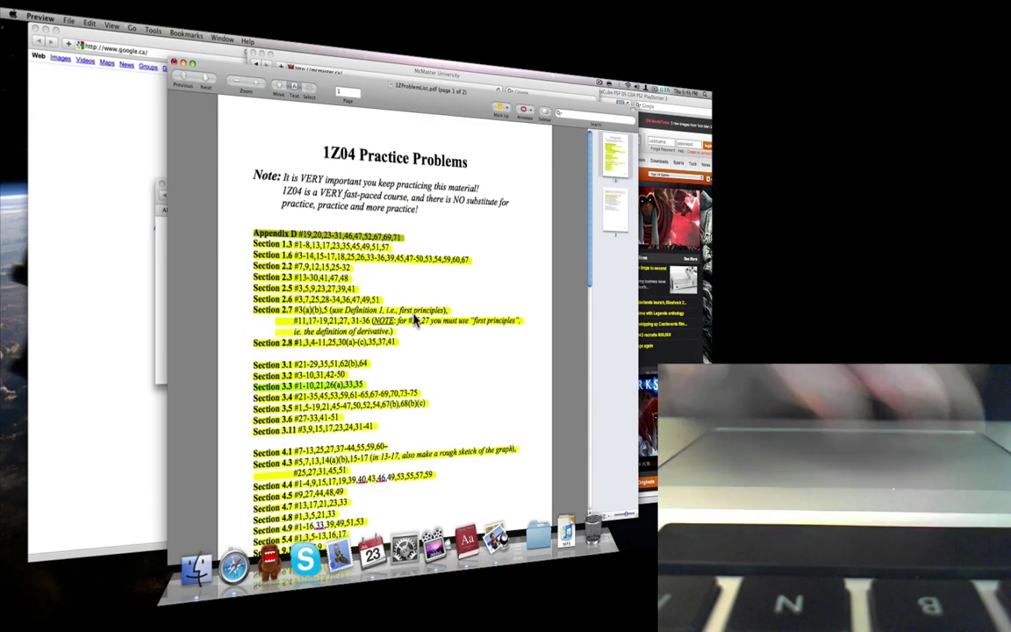
{"action": "scroll", "coordinate": [414, 320], "scroll_direction": "down", "scroll_amount": 10}
{"action": "scroll", "coordinate": [414, 321], "scroll_direction": "up", "scroll_amount": 5}
{"action": "scroll", "coordinate": [415, 320], "scroll_direction": "up", "scroll_amount": 8}
Load teamxbox.com in the Google window, go back and forward, then show Exposé.
{"action": "left_click", "coordinate": [135, 268]}
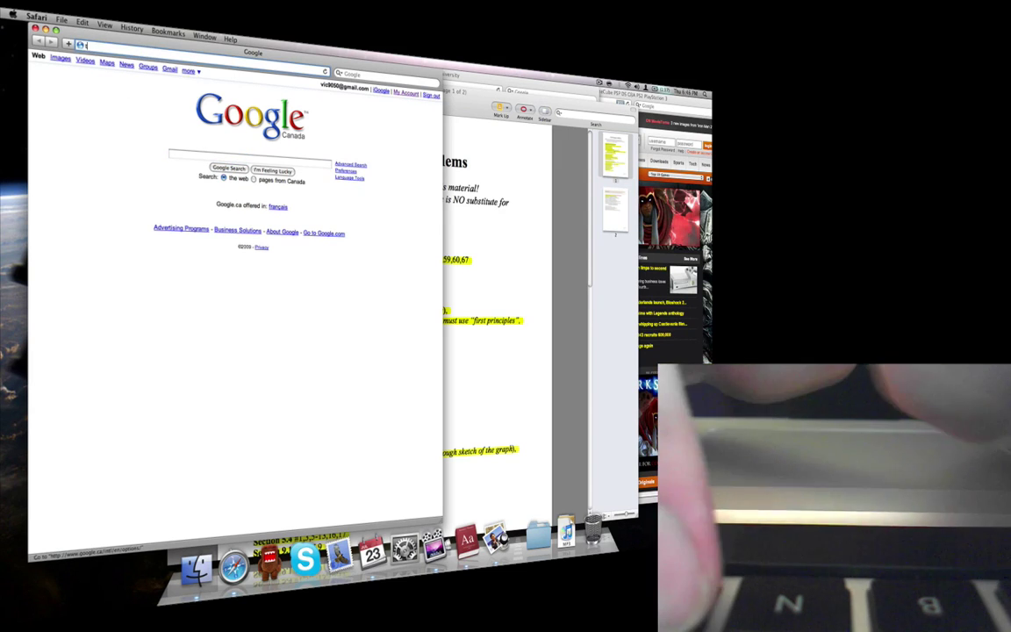
{"action": "type", "text": "teamxbox.com/"}
{"action": "key", "text": "Return"}
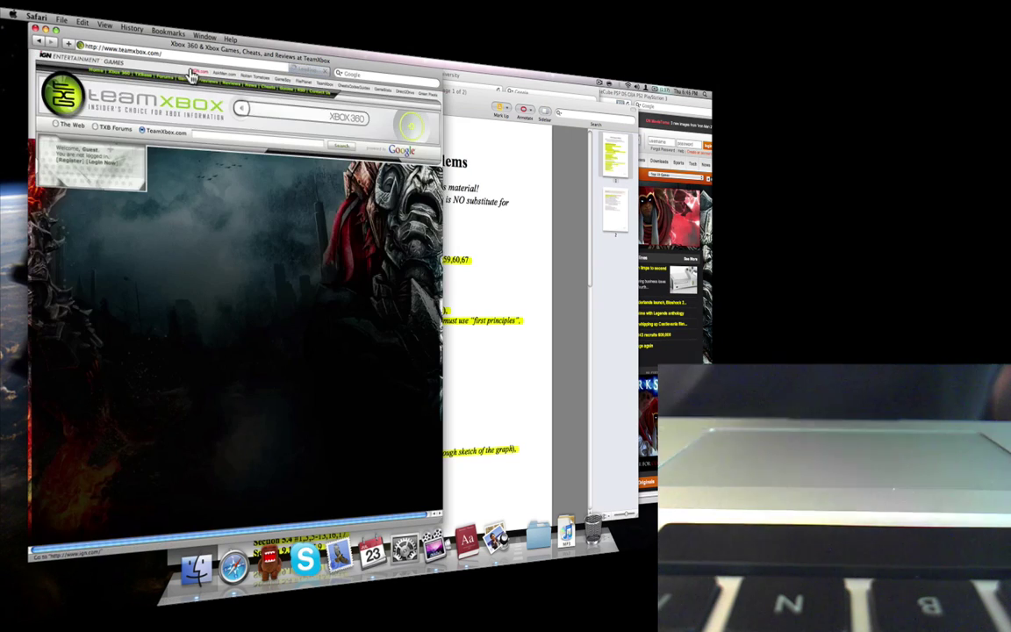
{"action": "key", "text": "super+Left"}
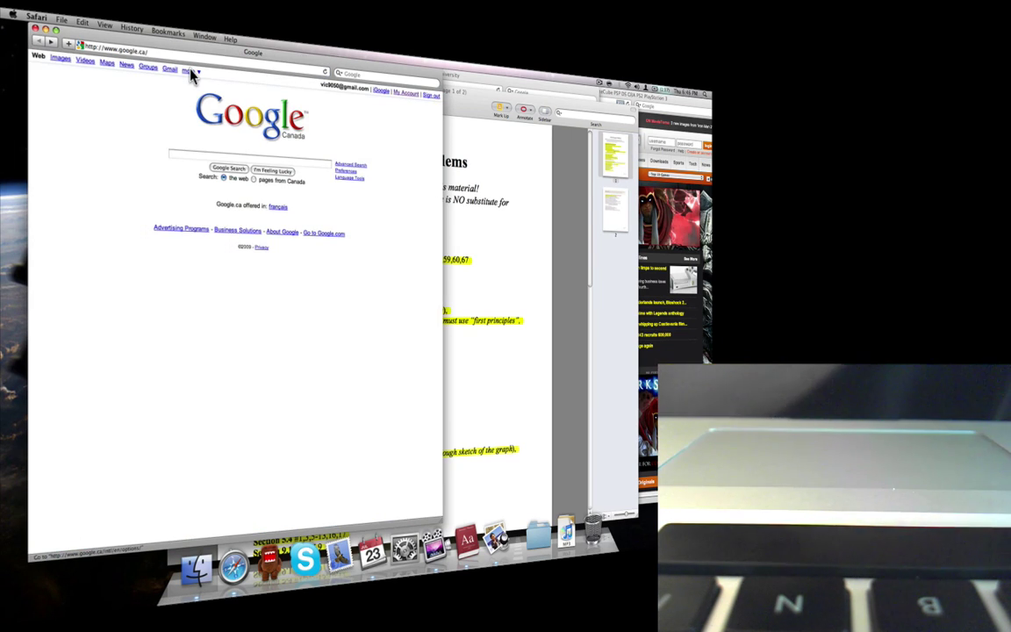
{"action": "key", "text": "super+Right"}
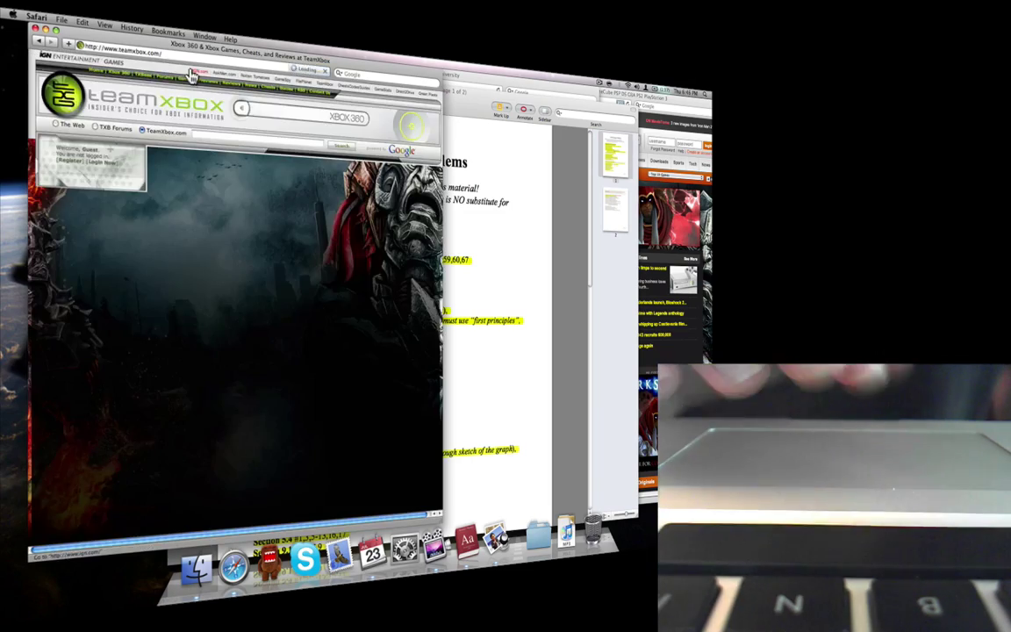
{"action": "key", "text": "F3"}
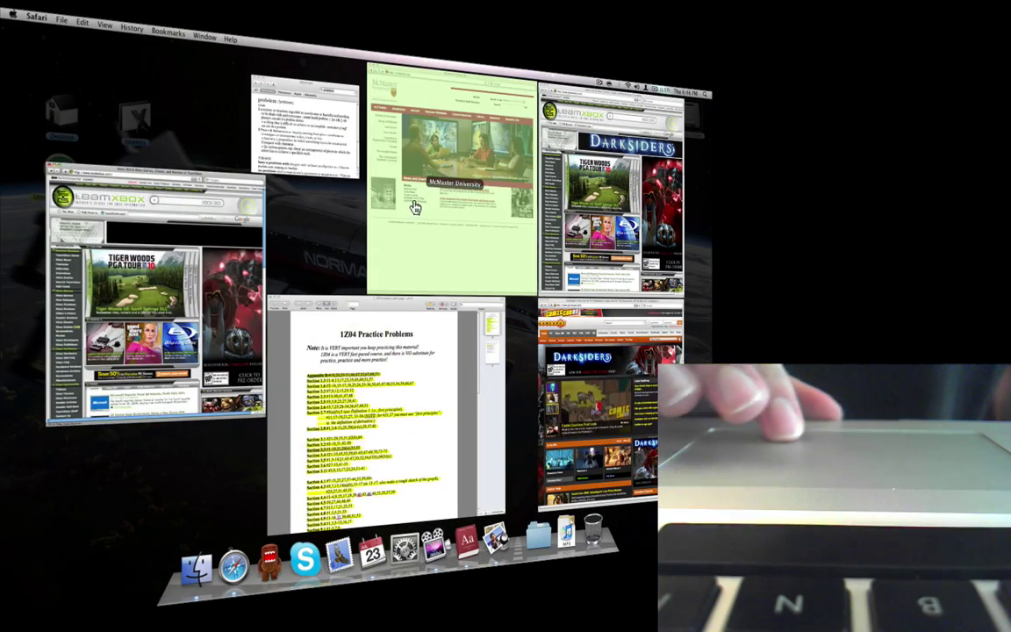
Bring McMaster University forward, show and dismiss the app switcher, then show the desktop.
{"action": "left_click", "coordinate": [404, 251]}
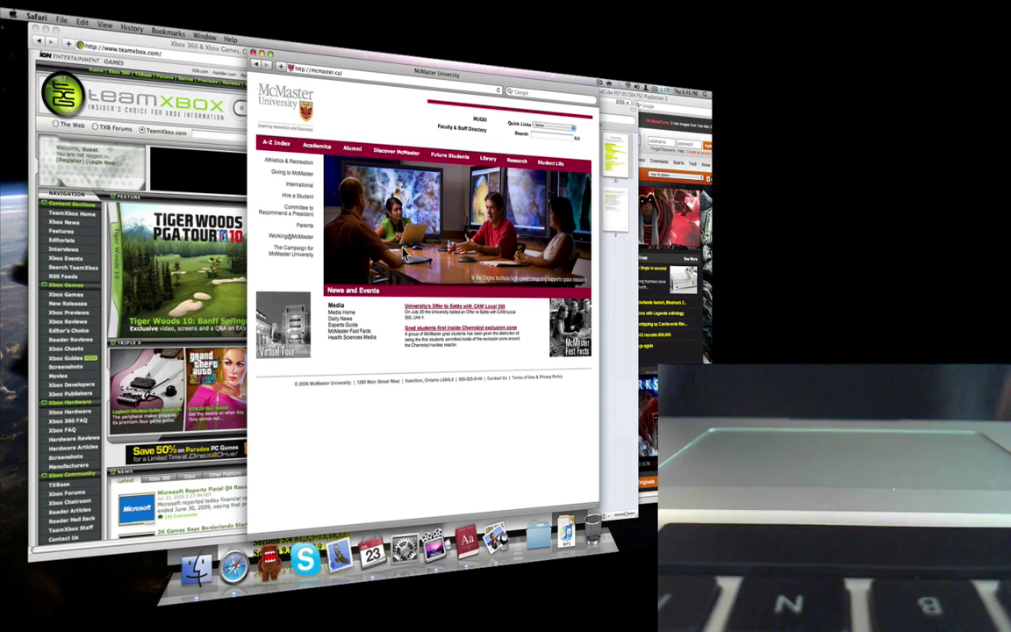
{"action": "key", "text": "super+Tab"}
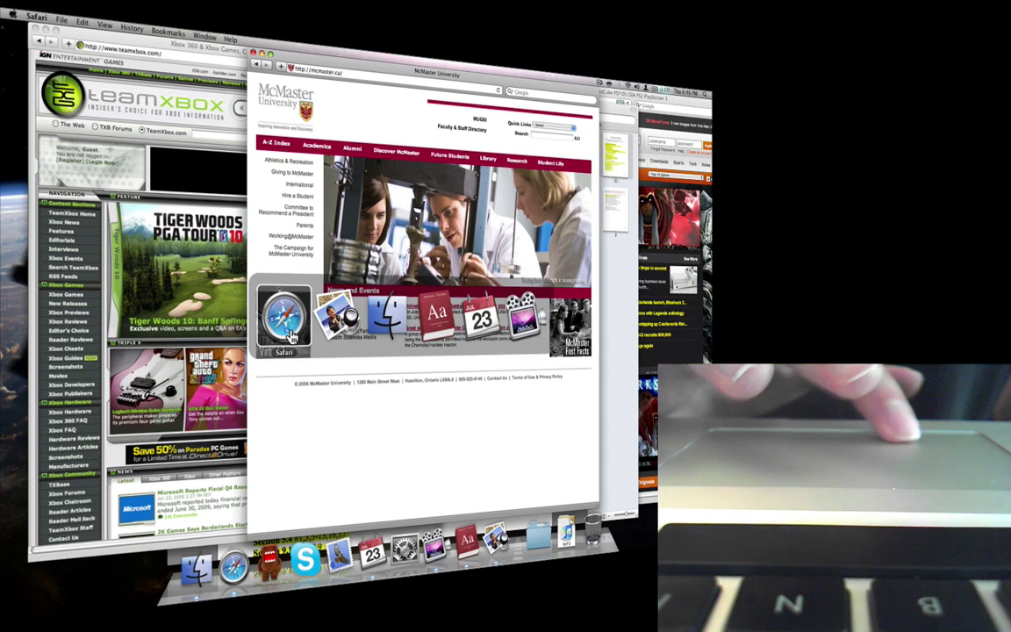
{"action": "key", "text": "super+Tab"}
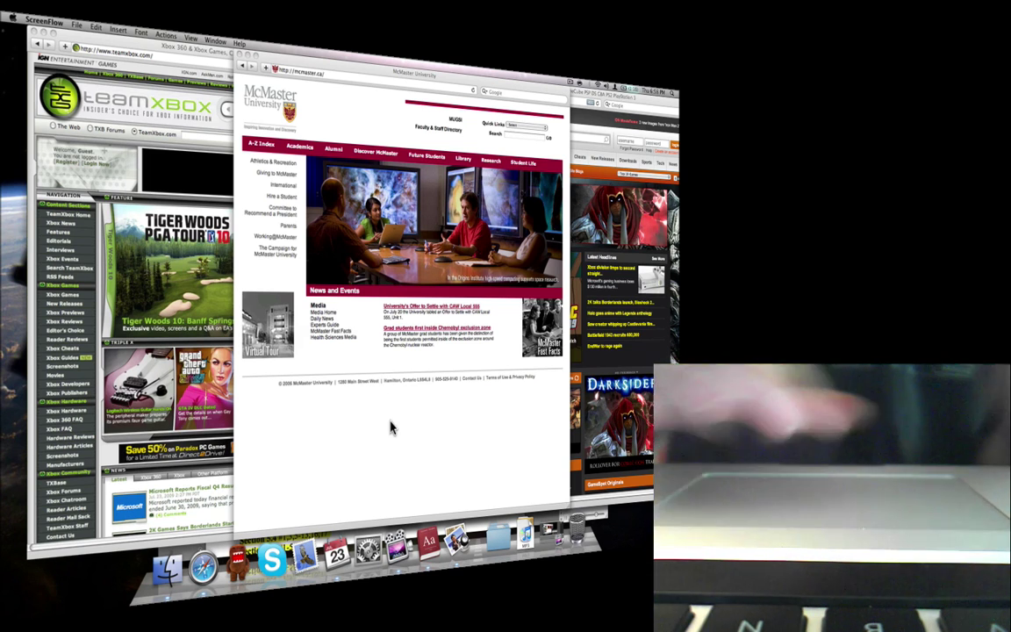
{"action": "key", "text": "F11"}
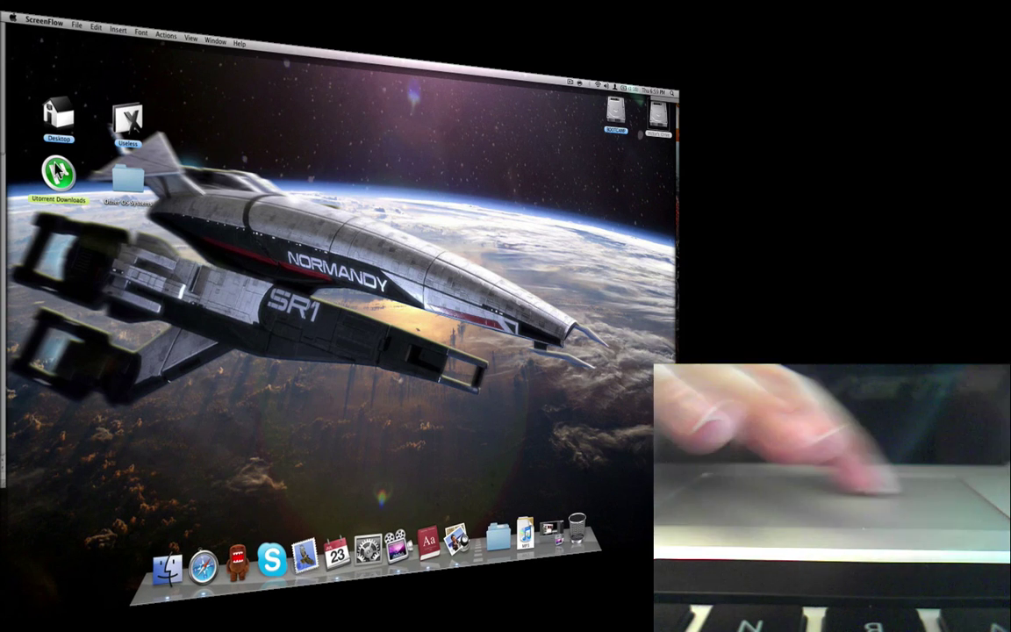
Open and dismiss context menus on the desktop, a Dock app, and the Useless folder.
{"action": "right_click", "coordinate": [369, 217]}
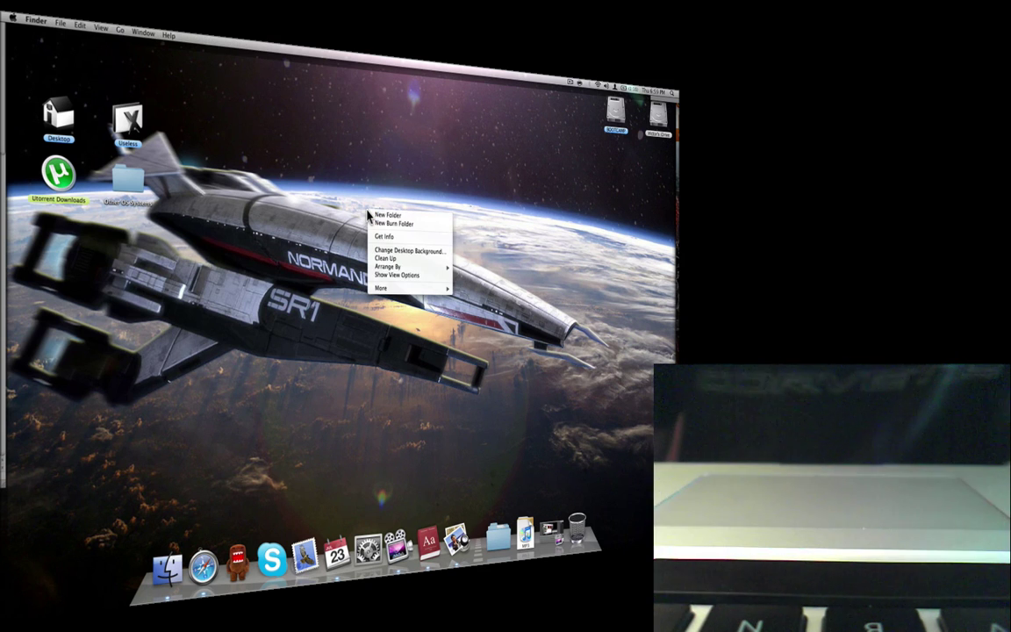
{"action": "left_click", "coordinate": [342, 147]}
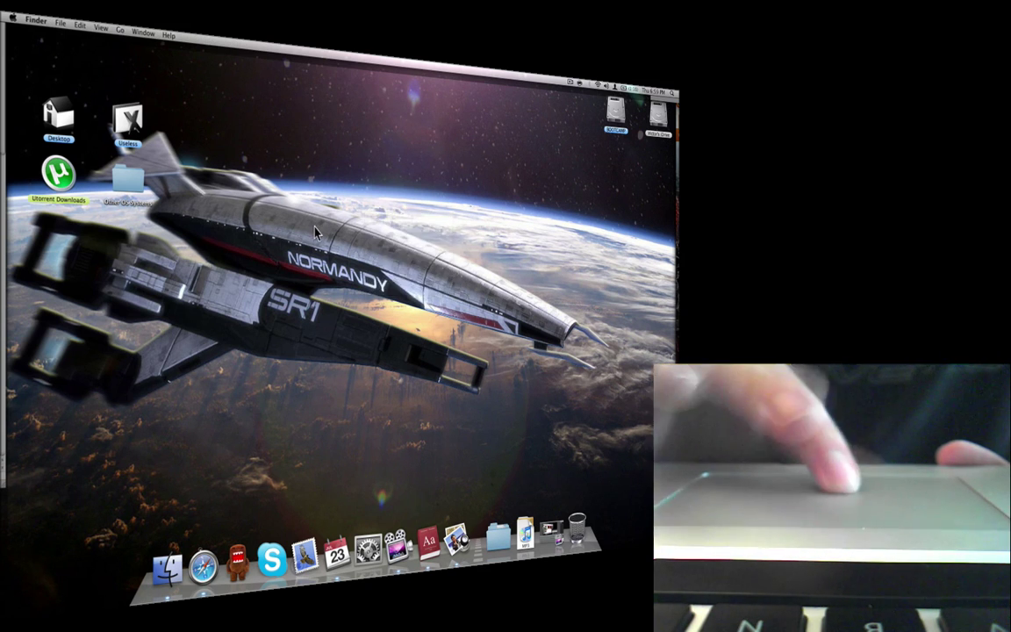
{"action": "right_click", "coordinate": [238, 561]}
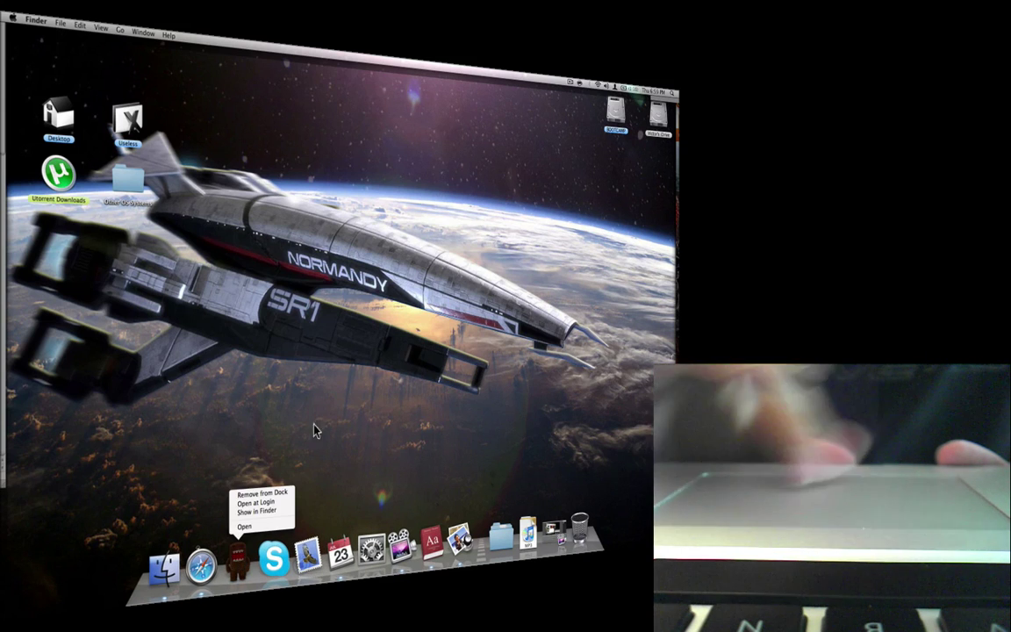
{"action": "left_click", "coordinate": [298, 383]}
{"action": "right_click", "coordinate": [131, 119]}
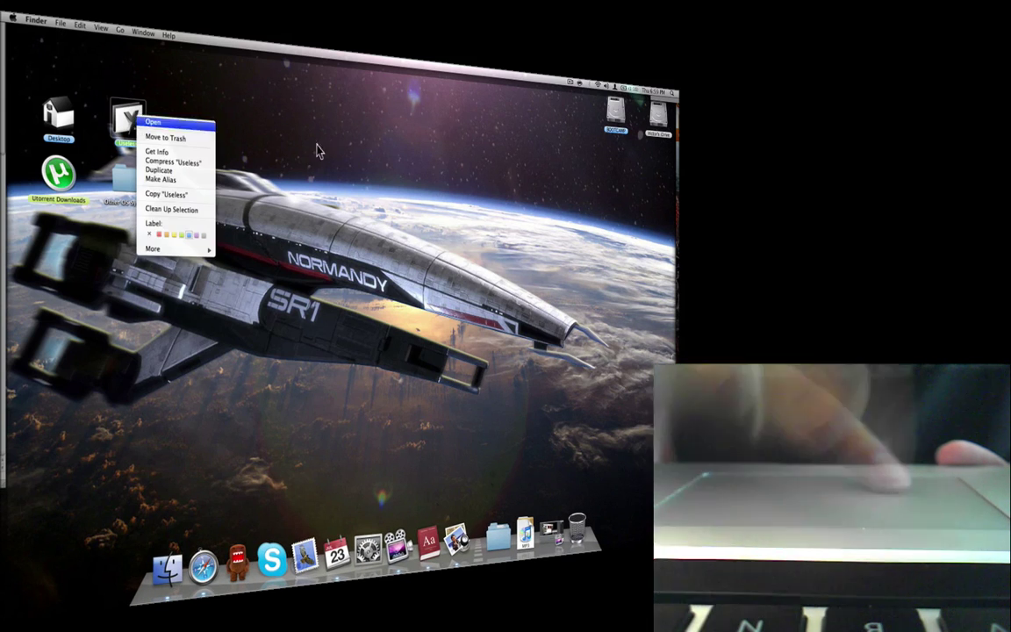
{"action": "left_click", "coordinate": [263, 176]}
{"action": "right_click", "coordinate": [391, 175]}
{"action": "left_click", "coordinate": [351, 158]}
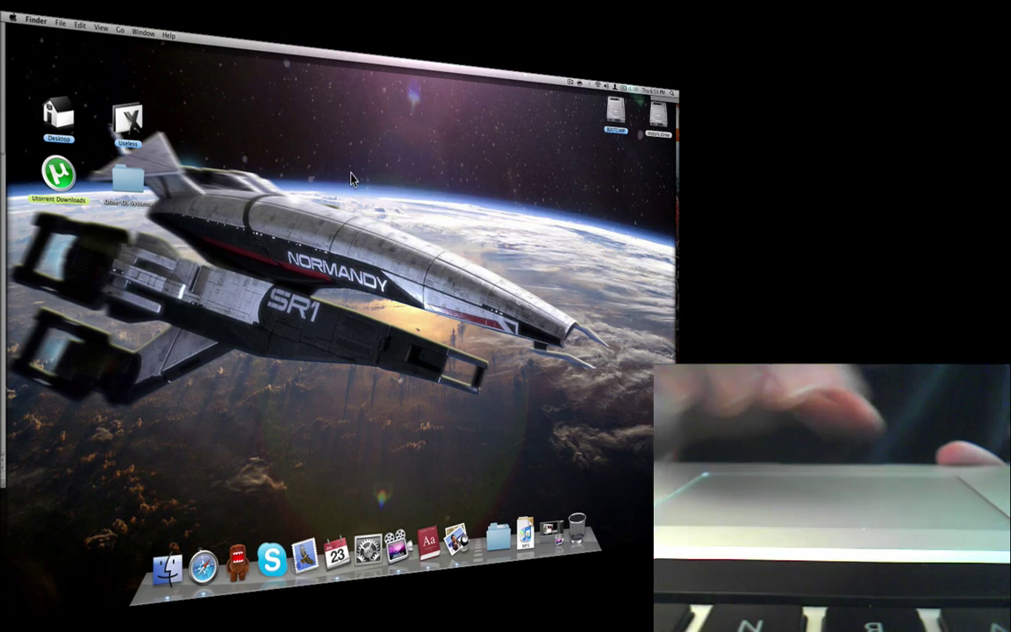
Restore all windows, go back to Google, then forward to McMaster University.
{"action": "key", "text": "F11"}
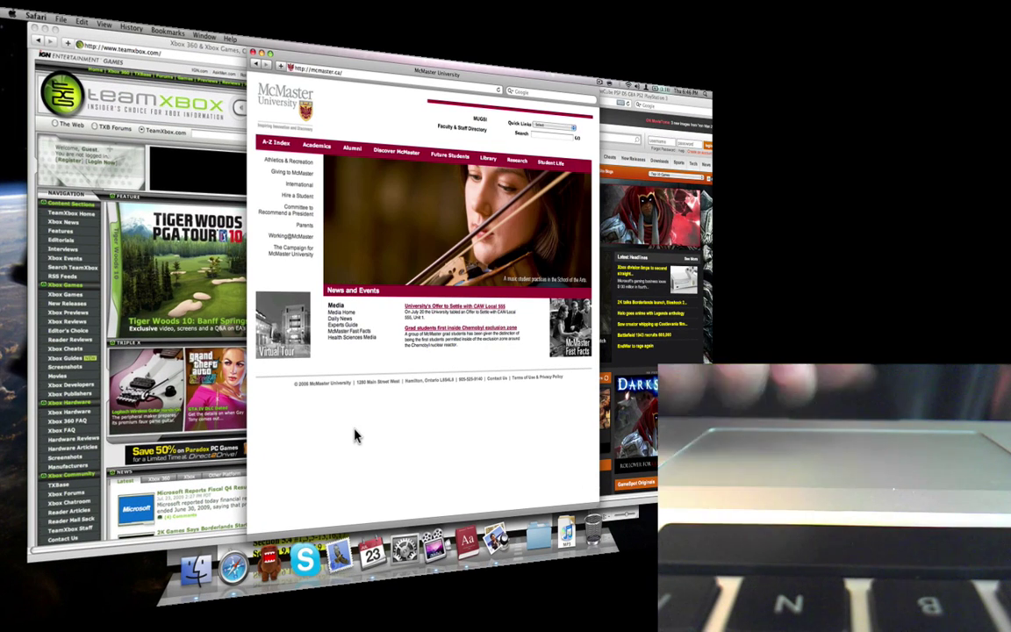
{"action": "key", "text": "super+Left"}
{"action": "key", "text": "super+Right"}
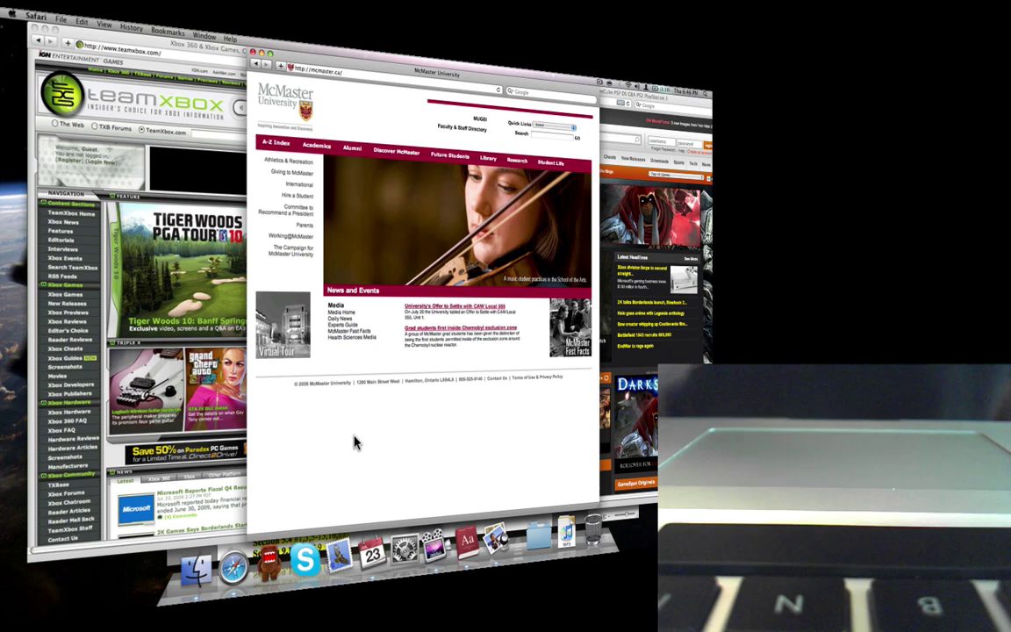